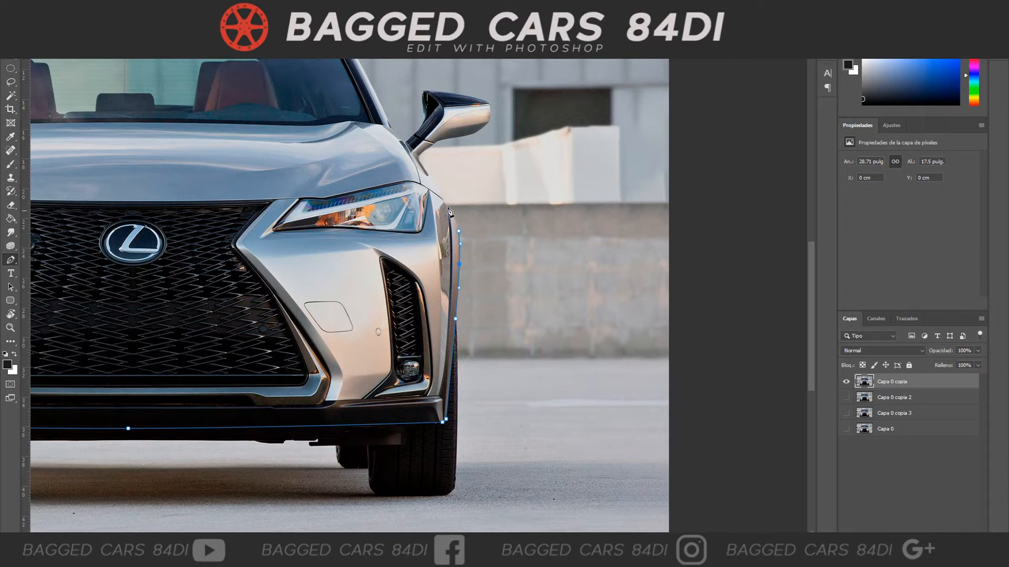
Continue the Pen path up the fender on the image's right side to the base of the side mirror
scroll(443, 205, "up", 3)
left_click_drag(445, 338, 429, 305)
key("super")
key("super")
left_click(442, 326)
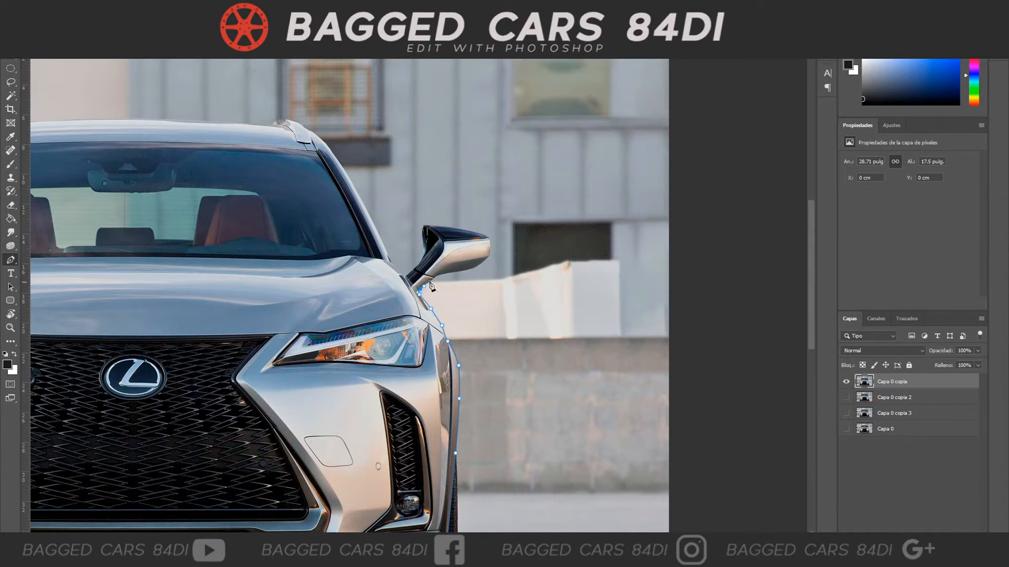
Trace the Pen path around the side mirror on the image's right, ending back at the windshield pillar
scroll(429, 289, "up", 2)
left_click(453, 381)
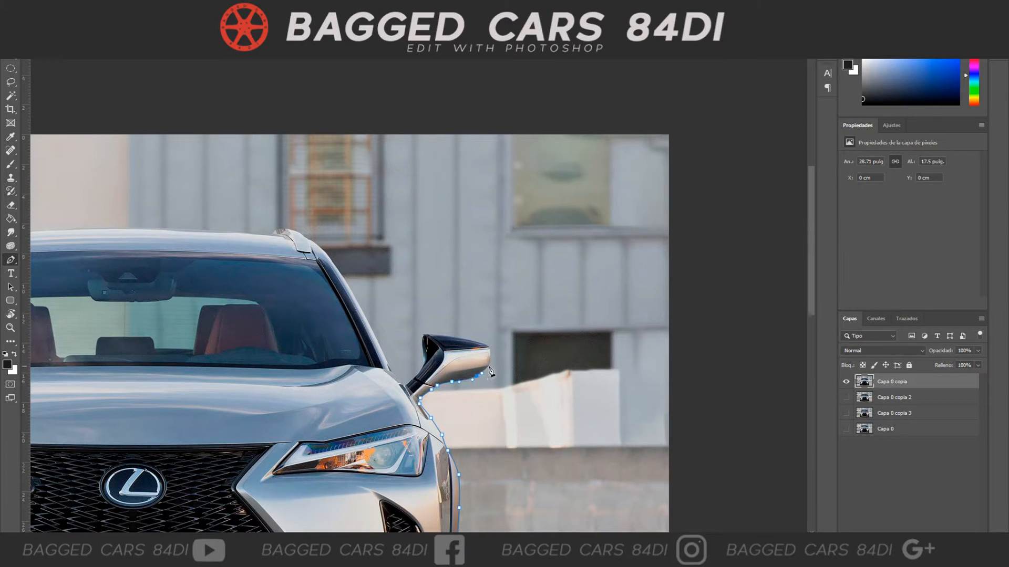
left_click(424, 334)
left_click(455, 337)
left_click(422, 339)
left_click(424, 364)
left_click(406, 386)
left_click(416, 375)
Trace the path up the right windshield pillar to the roof corner
left_click(392, 371)
scroll(392, 371, "up", 1)
left_click(329, 291)
left_click(366, 355)
left_click_drag(365, 356, 359, 337)
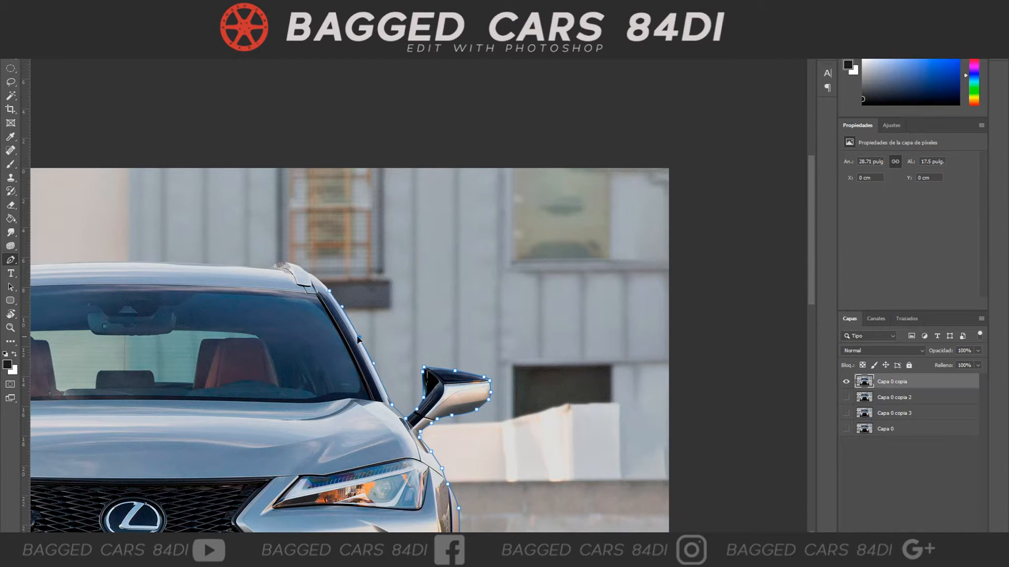
Extend the path around the right roof rail and across the roof edge to the left roof rail
scroll(312, 363, "up", 2)
left_click(279, 346)
left_click(270, 352)
left_click_drag(547, 535, 462, 525)
left_click(387, 345)
left_click(457, 349)
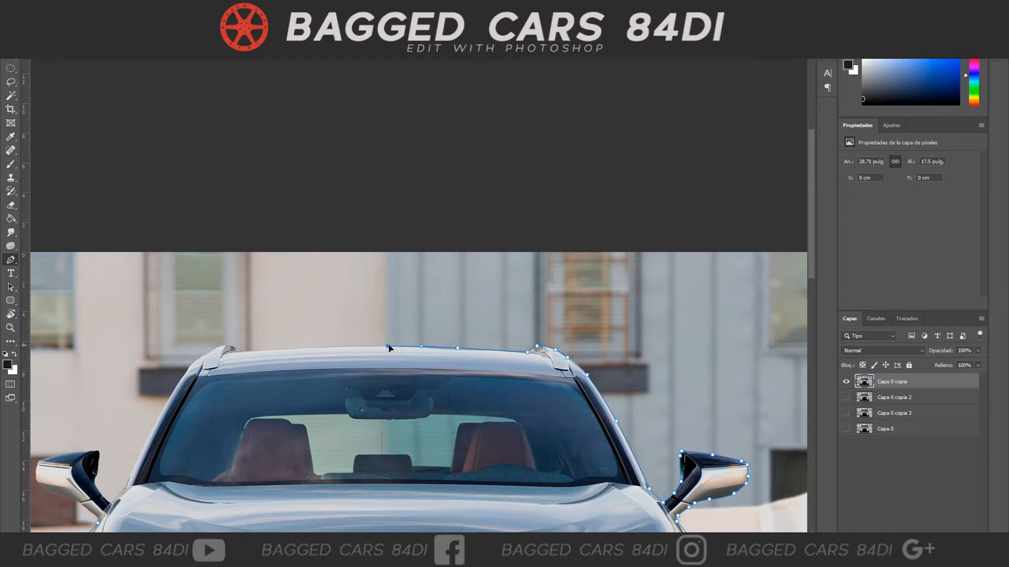
left_click(237, 352)
left_click(338, 348)
Trace the path around the left roof rail and down the left windshield pillar to the mirror
left_click(234, 347)
left_click(215, 349)
left_click(210, 354)
left_click(205, 355)
scroll(221, 345, "down", 1)
left_click(125, 446)
left_click(157, 387)
left_click_drag(156, 387, 154, 384)
left_click_drag(137, 494, 363, 452)
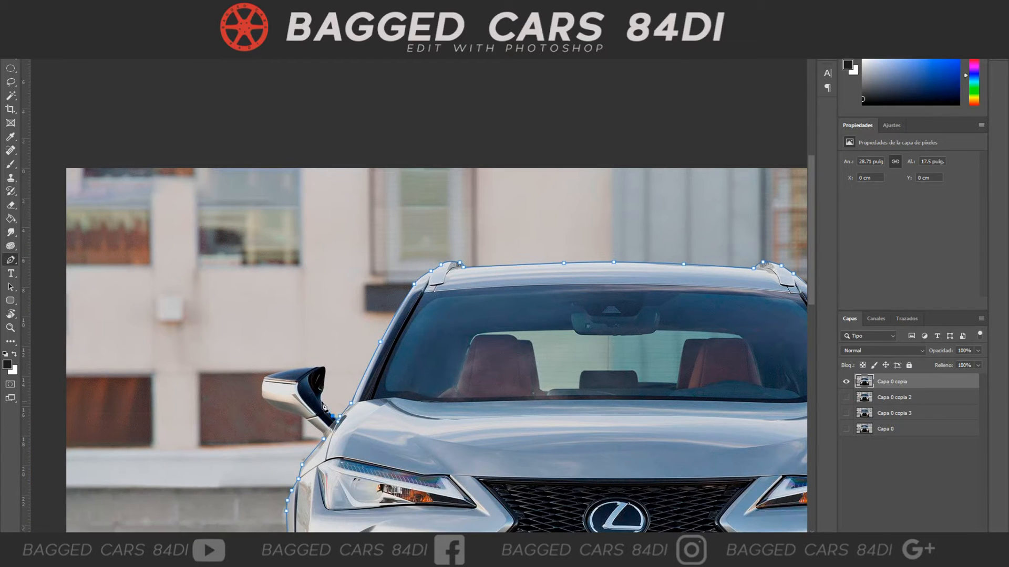
Trace the side mirror on the image's left and close the path around the car body
left_click(321, 398)
scroll(351, 378, "up", 1)
left_click(325, 407)
left_click(325, 403)
left_click_drag(322, 400, 306, 401)
left_click(285, 405)
left_click(263, 420)
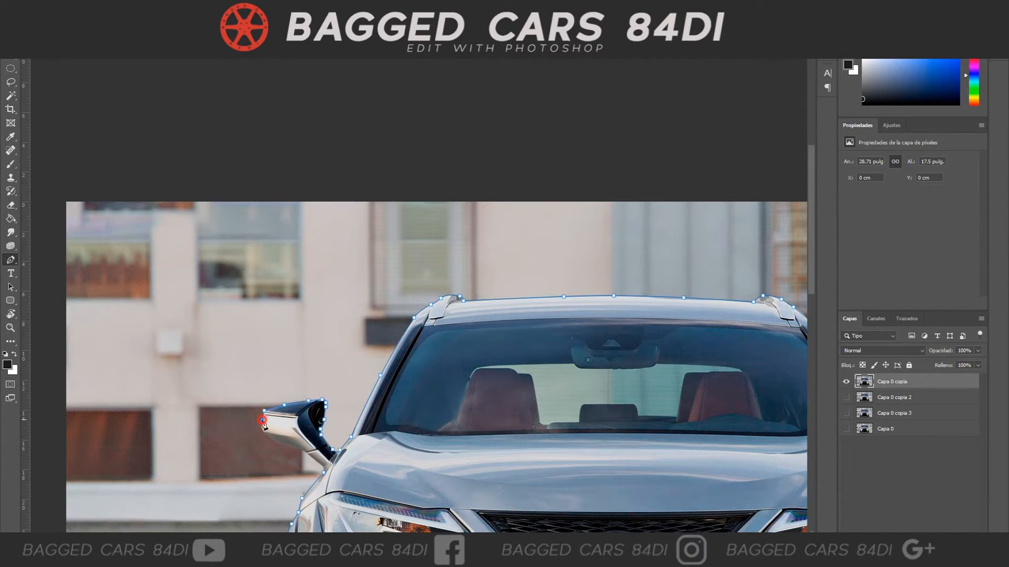
left_click(324, 472)
scroll(322, 400, "down", 4)
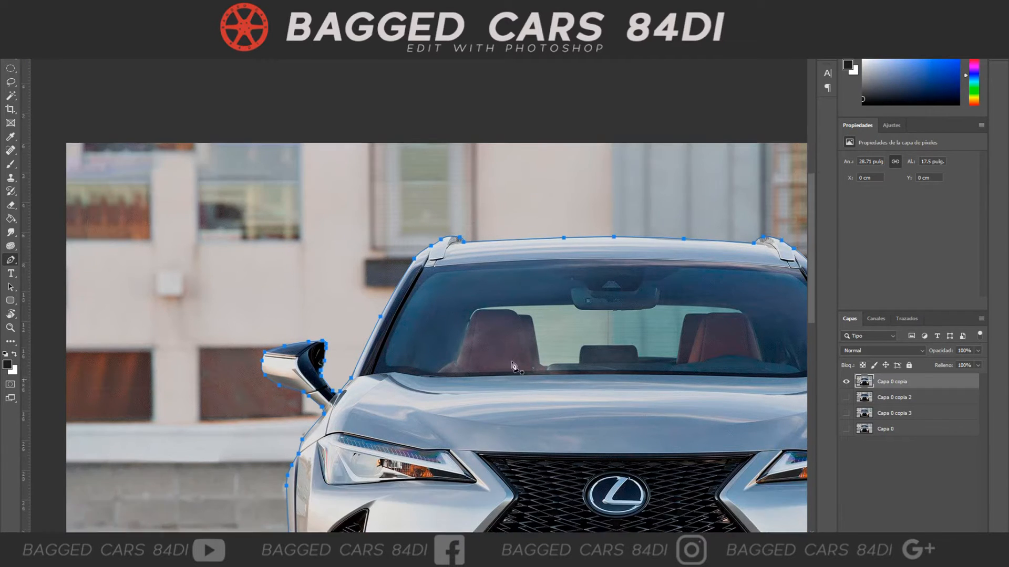
Convert the closed car body path into a selection
key("ctrl+minus")
key("ctrl+minus")
right_click(456, 300)
left_click(484, 338)
left_click(584, 163)
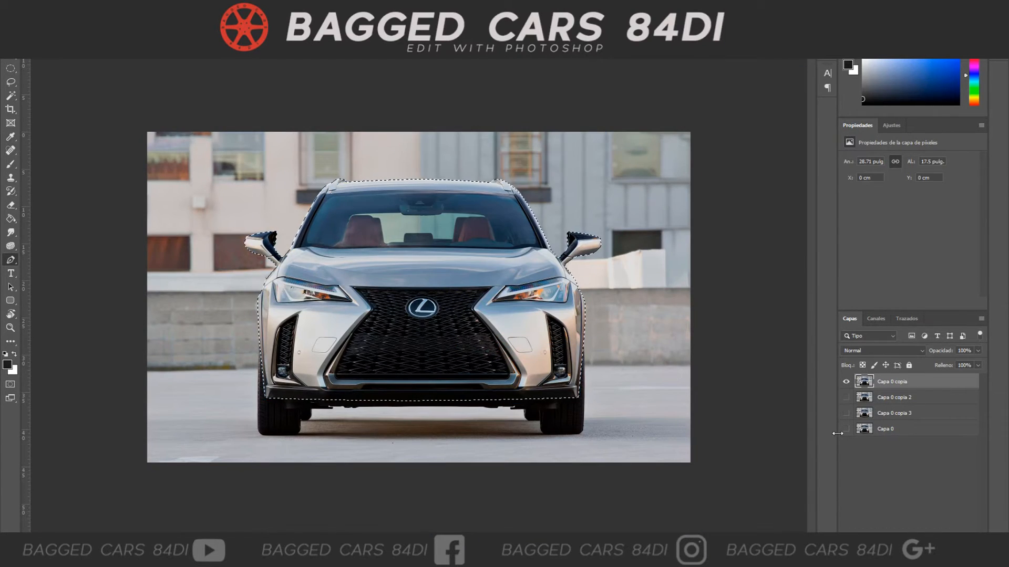
Cut out the car body on Capa 0 copia by applying a mask made from the selection, and show Capa 0 copia 2
left_click(899, 538)
right_click(888, 382)
left_click(879, 404)
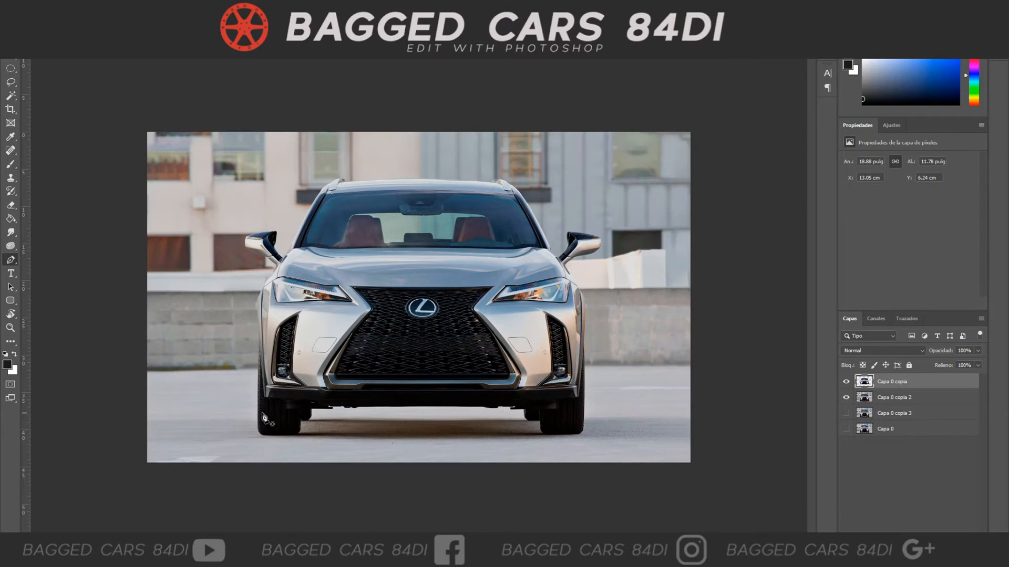
Trace a closed Pen path around the front tire on the image's left, including an area behind the bumper
key("ctrl+plus")
key("ctrl+plus")
scroll(432, 295, "down", 6)
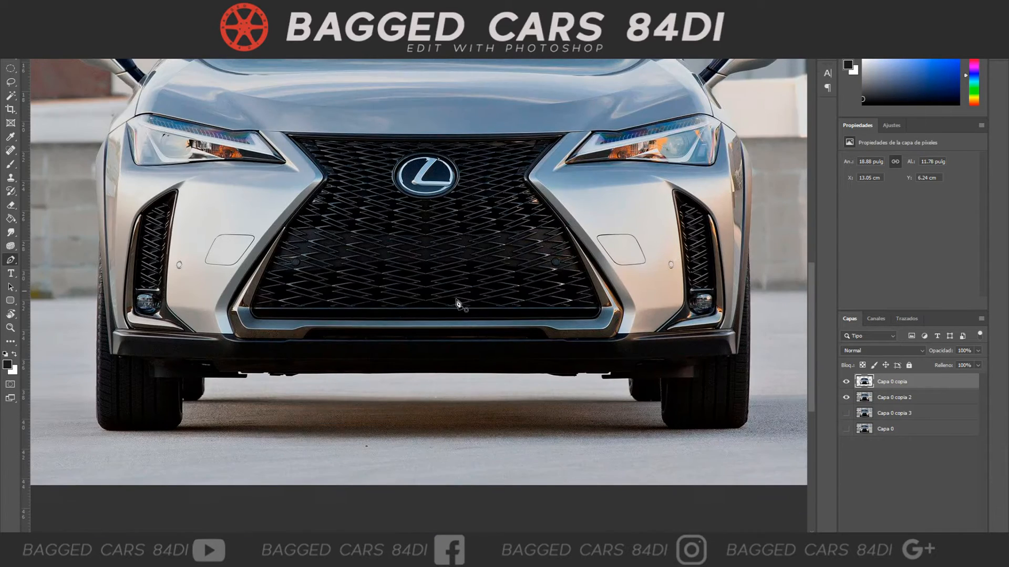
left_click_drag(408, 531, 328, 532)
left_click(10, 260)
left_click(340, 344)
left_click(340, 420)
left_click_drag(353, 432, 357, 433)
left_click(415, 431)
left_click(426, 414)
left_click(429, 378)
left_click(430, 358)
left_click(356, 356)
left_click(343, 238)
Convert the left tire path into a selection
right_click(387, 330)
left_click(421, 187)
left_click(582, 165)
Duplicate Capa 0 copia 2 and reduce the duplicate to the selected left tire with an applied layer mask
left_click_drag(904, 397, 955, 527)
left_click(908, 528)
right_click(890, 399)
left_click(920, 428)
Trace a closed Pen path around the front tire on the image's right, including an area behind the bumper
left_click_drag(429, 532, 566, 531)
left_click(452, 377)
left_click(453, 419)
left_click(466, 430)
left_click(531, 428)
left_click(538, 421)
left_click(542, 375)
left_click(541, 245)
left_click(452, 377)
Select the right tire from its path and isolate it on a duplicate of Capa 0 copia 2 with an applied layer mask
right_click(478, 378)
left_click(505, 187)
key("Return")
left_click(910, 528)
right_click(889, 413)
left_click(919, 442)
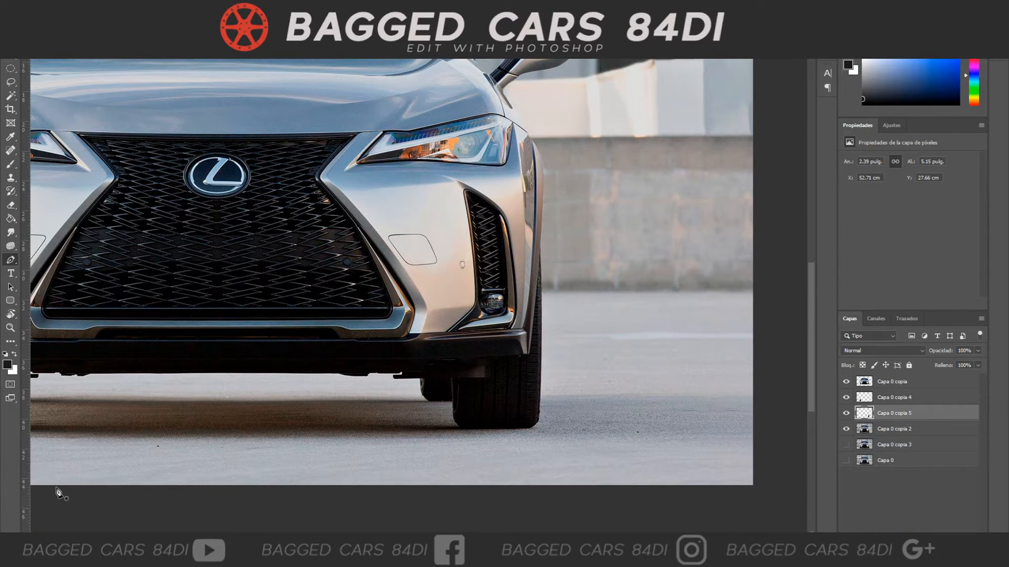
Move the car body on Capa 0 copia straight down to Y 11.04 cm so the bumper sits near the ground
key("ctrl+0")
key("v")
left_click(884, 382)
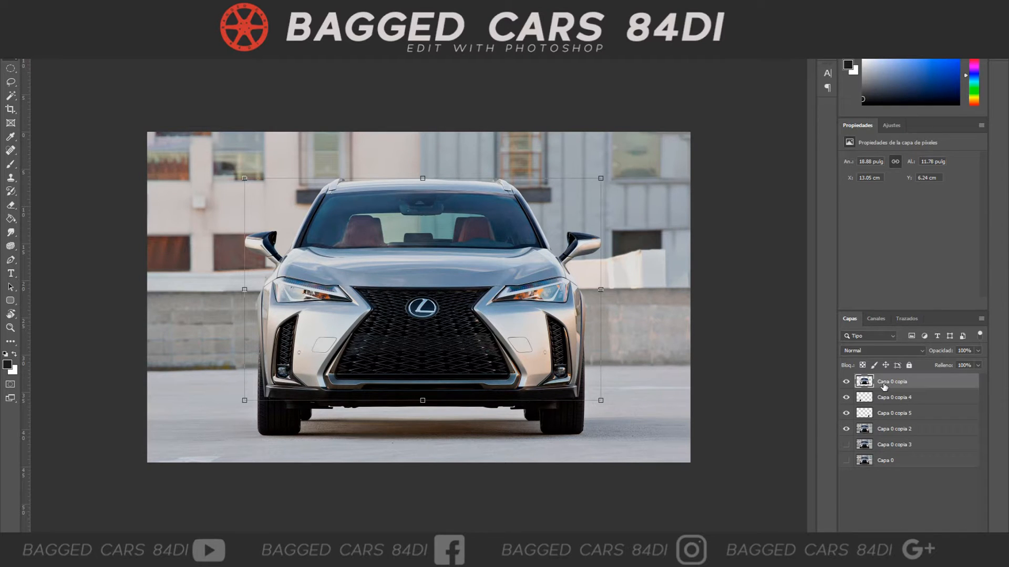
key("shift+Down")
key("shift+Down")
key("shift+Down")
key("shift+Down")
key("shift+Down")
key("shift+Down")
key("shift+Down")
key("shift+Down")
key("shift+Down")
key("shift+Down")
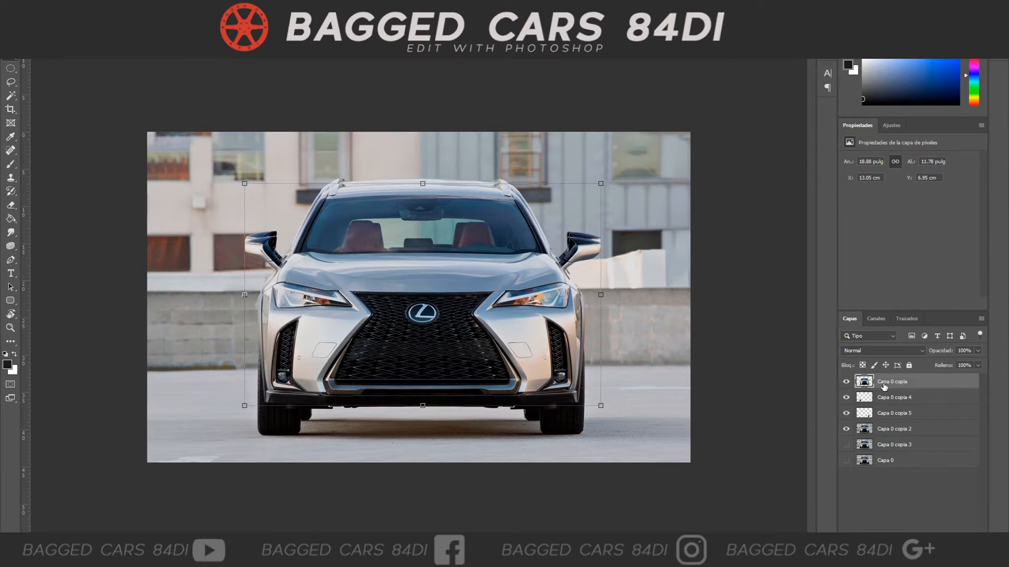
key("shift+Down")
key("shift+Down")
key("shift+Down")
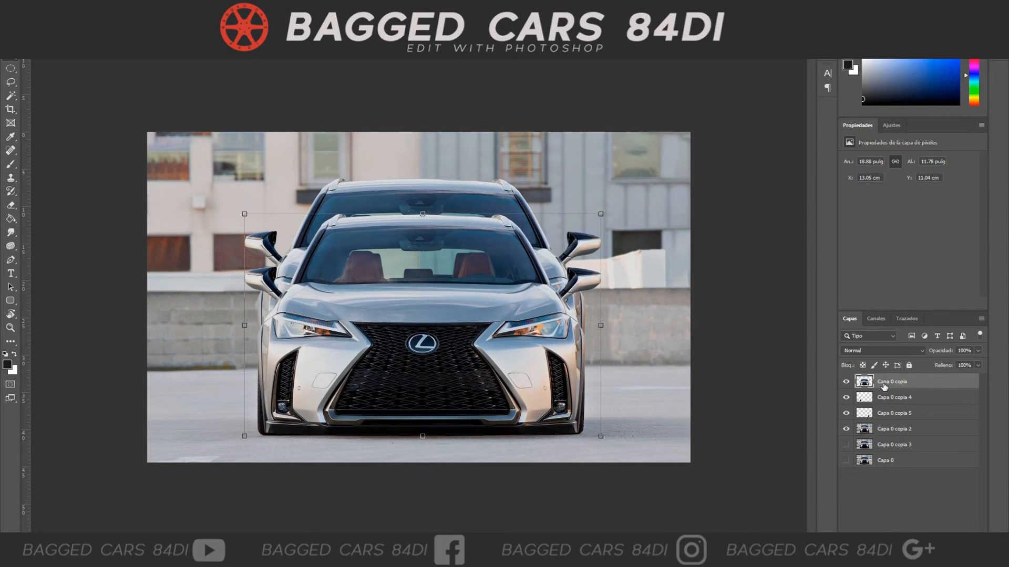
Nudge the tire layers Capa 0 copia 4 and Capa 0 copia 5 slightly outward, and deselect the layers
left_click(888, 398)
left_click(888, 414)
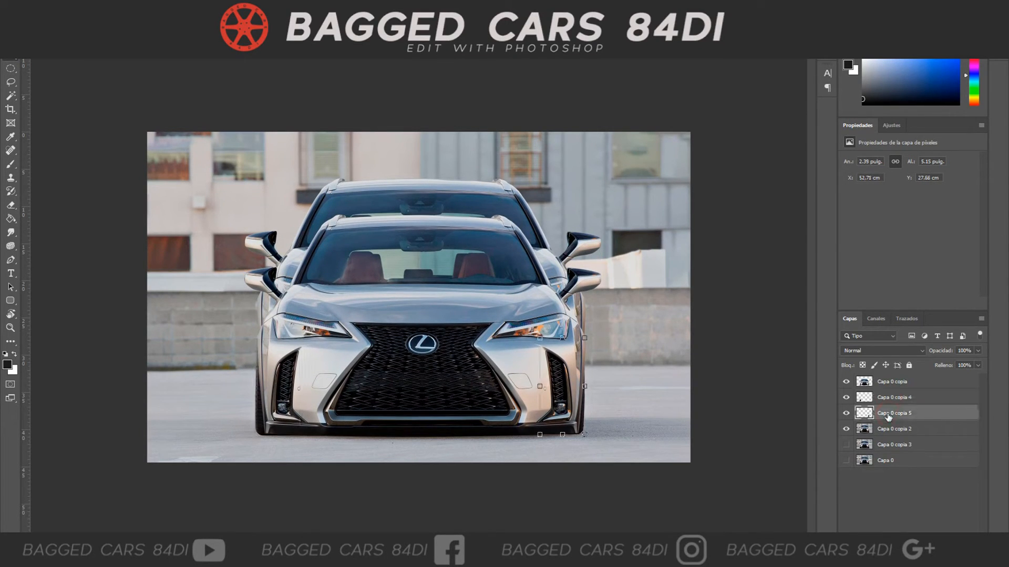
left_click(754, 438)
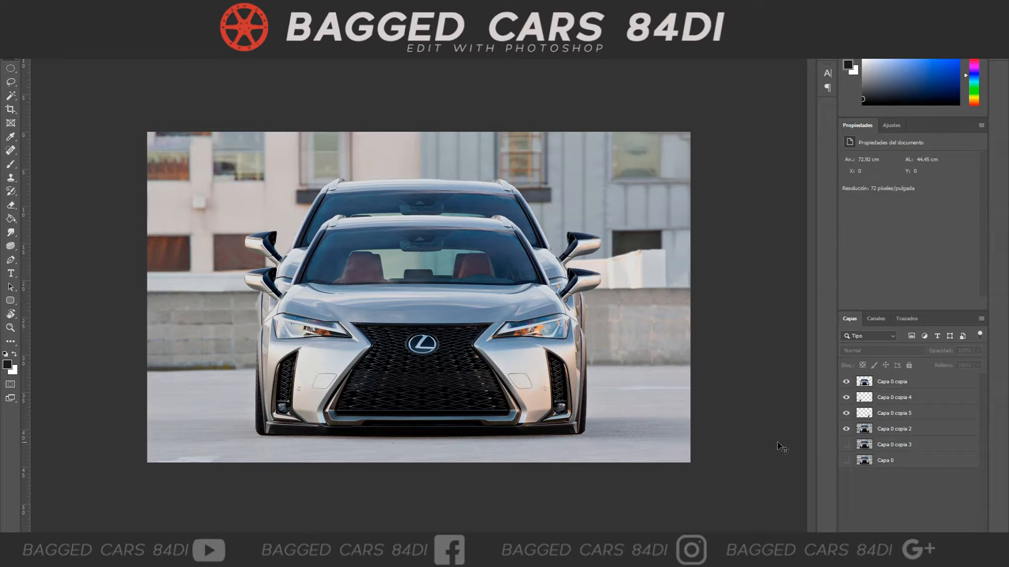
Select the background above the ground line on Capa 0 copia 2 using a closed Pen path converted to a selection
left_click(888, 430)
left_click(10, 260)
left_click(227, 370)
left_click(706, 365)
left_click(718, 96)
left_click(69, 102)
left_click(105, 371)
left_click(227, 370)
right_click(310, 87)
left_click(363, 131)
key("Return")
Use the Clone Stamp to cover the old mirror, fender and pillar on the image's right with wall and siding texture
key("s")
right_click(626, 337)
key("Return")
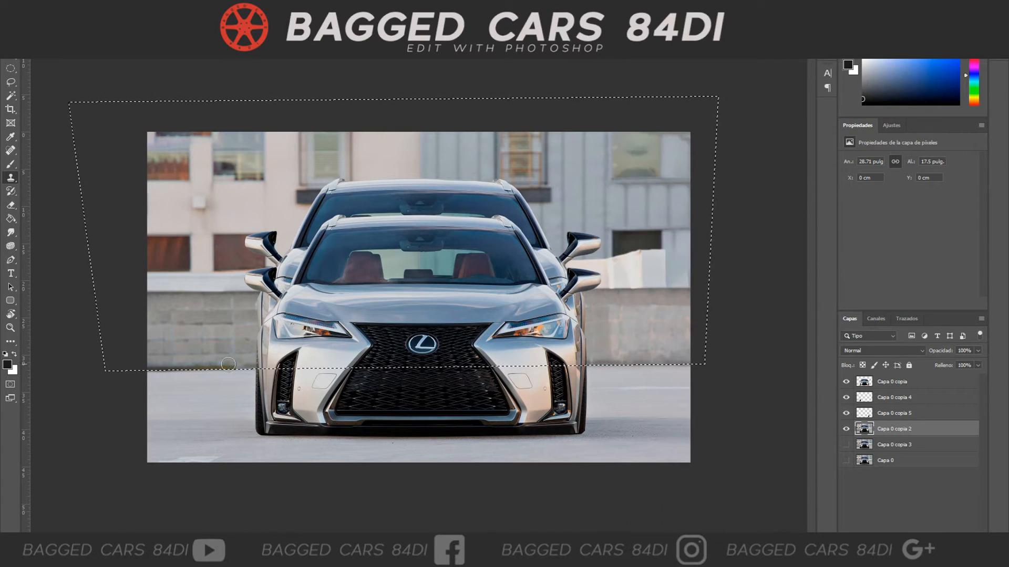
left_click(619, 300, "alt")
mouse_move(584, 293)
left_mouse_down()
mouse_move(588, 315)
mouse_move(587, 289)
mouse_move(551, 265)
left_mouse_up()
left_click(593, 208, "alt")
mouse_move(599, 240)
left_mouse_down()
mouse_move(562, 247)
mouse_move(578, 251)
mouse_move(552, 275)
mouse_move(536, 221)
left_mouse_up()
left_click(558, 212, "alt")
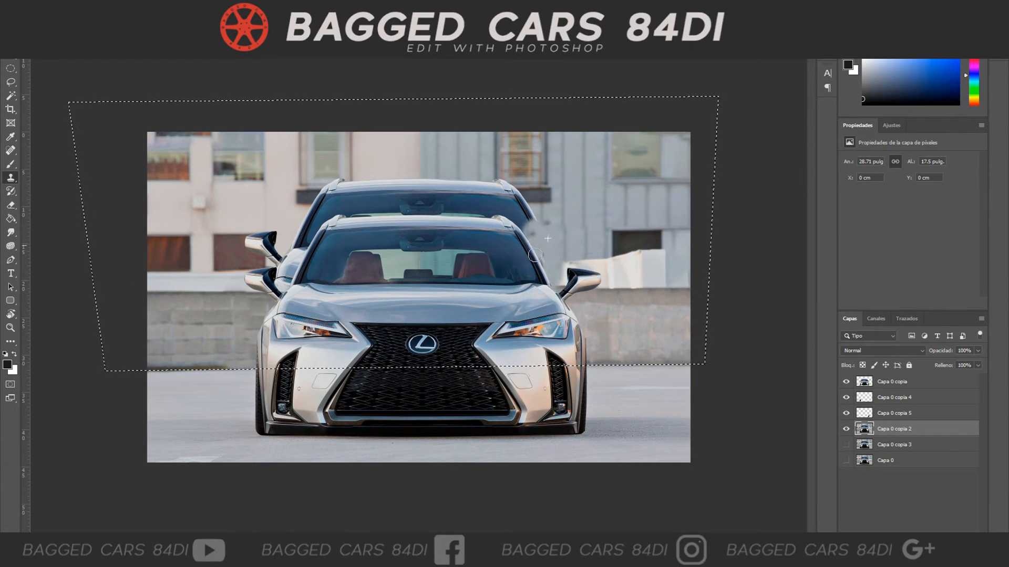
Clone background wall and the dark window over the old mirror and pillar on the image's left
left_click(237, 245, "alt")
left_click(279, 235, "alt")
mouse_move(248, 243)
left_mouse_down()
mouse_move(267, 236)
mouse_move(281, 263)
mouse_move(305, 251)
mouse_move(304, 240)
mouse_move(289, 272)
mouse_move(236, 235)
mouse_move(262, 237)
left_mouse_up()
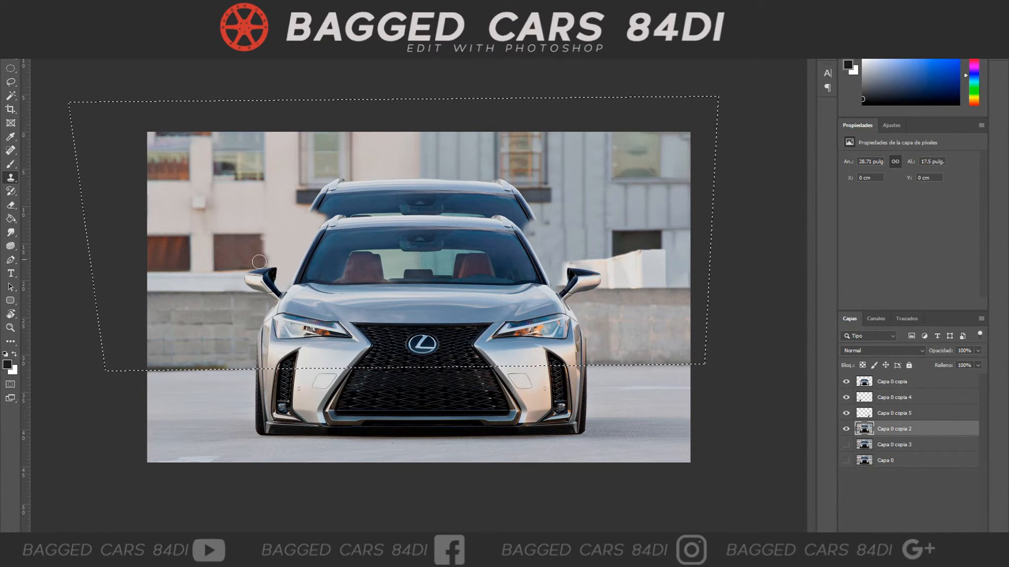
left_click(214, 236, "alt")
left_click(190, 237, "alt")
left_click_drag(259, 238, 262, 264)
Clone the beige wall and gray siding over the old roof and windshield above the lowered car
mouse_move(360, 215)
left_mouse_down()
mouse_move(379, 195)
mouse_move(471, 187)
mouse_move(484, 209)
mouse_move(370, 210)
mouse_move(360, 189)
mouse_move(442, 204)
mouse_move(418, 178)
left_mouse_up()
left_click(449, 175, "alt")
left_click(457, 142, "alt")
mouse_move(486, 162)
left_mouse_down()
mouse_move(495, 207)
mouse_move(526, 202)
mouse_move(499, 202)
left_mouse_up()
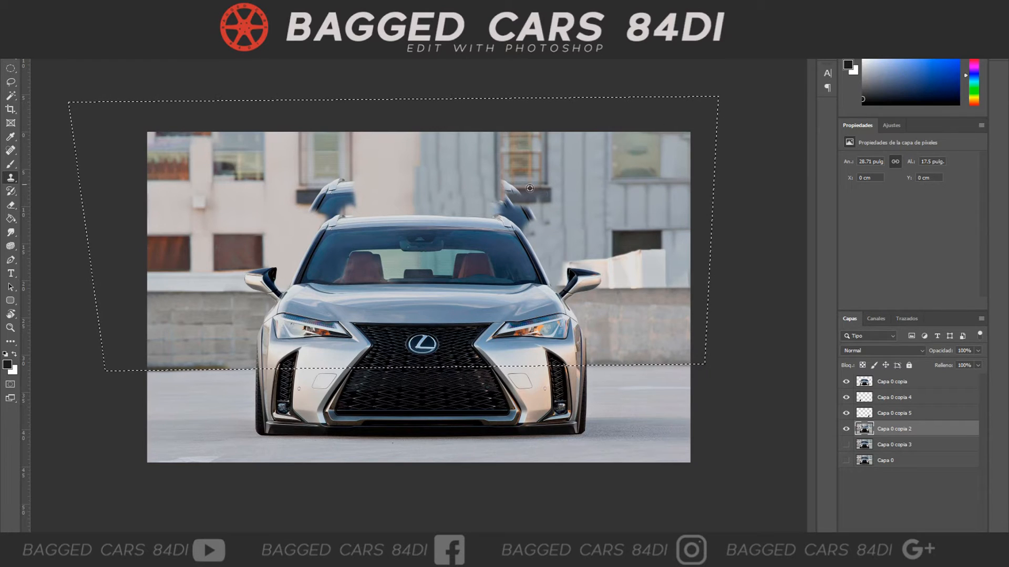
Clone the dark window ledge and siding over the leftover roof corner on the image's right
right_click(529, 201)
key("Escape")
left_click(534, 188, "alt")
mouse_move(518, 188)
left_mouse_down()
mouse_move(531, 218)
mouse_move(517, 216)
mouse_move(538, 217)
mouse_move(503, 215)
mouse_move(494, 210)
mouse_move(529, 215)
mouse_move(500, 203)
mouse_move(546, 202)
mouse_move(517, 198)
mouse_move(496, 172)
mouse_move(496, 200)
mouse_move(536, 200)
left_mouse_up()
left_click(567, 234, "alt")
left_click(504, 189, "alt")
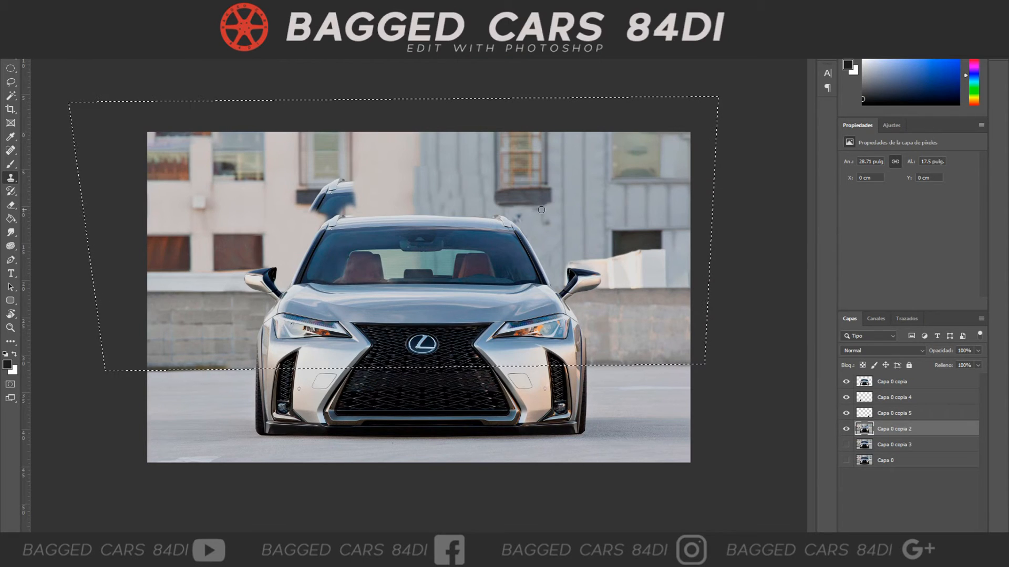
Rebuild the vertical siding lines beside and beneath the window above the car's right roof corner by cloning
left_click(563, 171, "alt")
right_click(493, 153)
key("Escape")
mouse_move(478, 145)
left_mouse_down()
mouse_move(481, 220)
mouse_move(489, 188)
left_mouse_up()
left_click(490, 166, "alt")
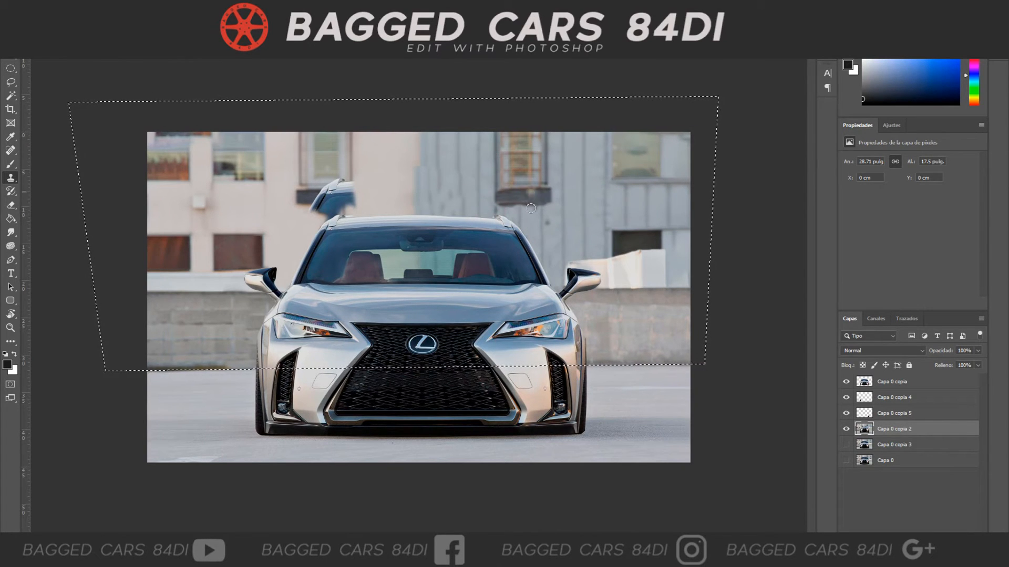
left_click(478, 141, "alt")
left_click_drag(458, 143, 458, 216)
Clone a clean vertical seam between the beige wall and the gray siding above the roof
left_click(562, 144, "alt")
mouse_move(419, 137)
left_mouse_down()
mouse_move(419, 216)
mouse_move(418, 188)
left_mouse_up()
right_click(457, 210)
left_click_drag(526, 85, 516, 86)
left_click(445, 146)
left_click(427, 156, "alt")
mouse_move(406, 168)
left_mouse_down()
mouse_move(429, 212)
mouse_move(468, 183)
left_mouse_up()
Clone the beige wall and gray siding along the lowered car's roofline to clean up remaining traces
left_click(355, 215, "alt")
left_click_drag(363, 215, 381, 212)
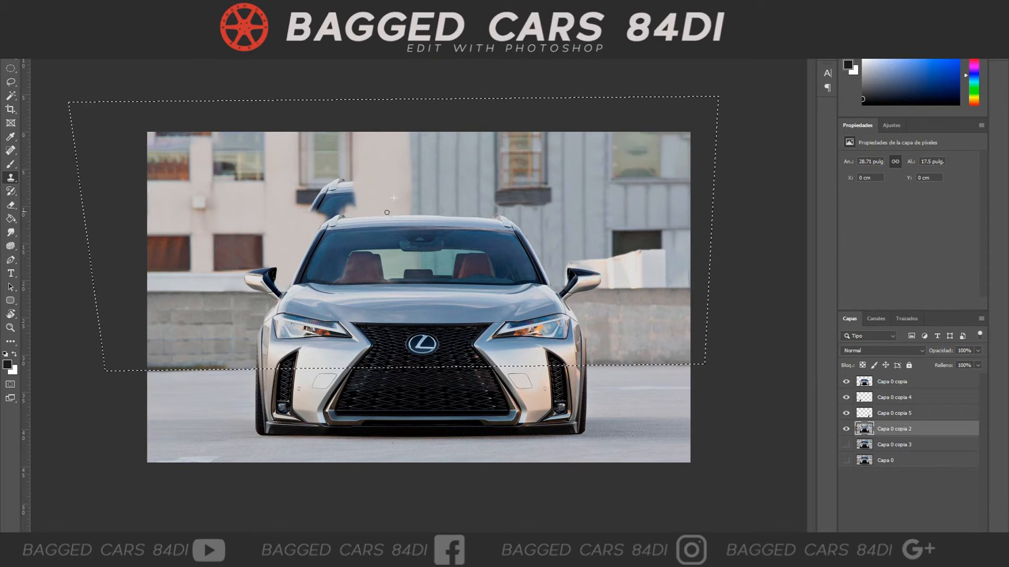
left_click(530, 240, "alt")
left_click(535, 216)
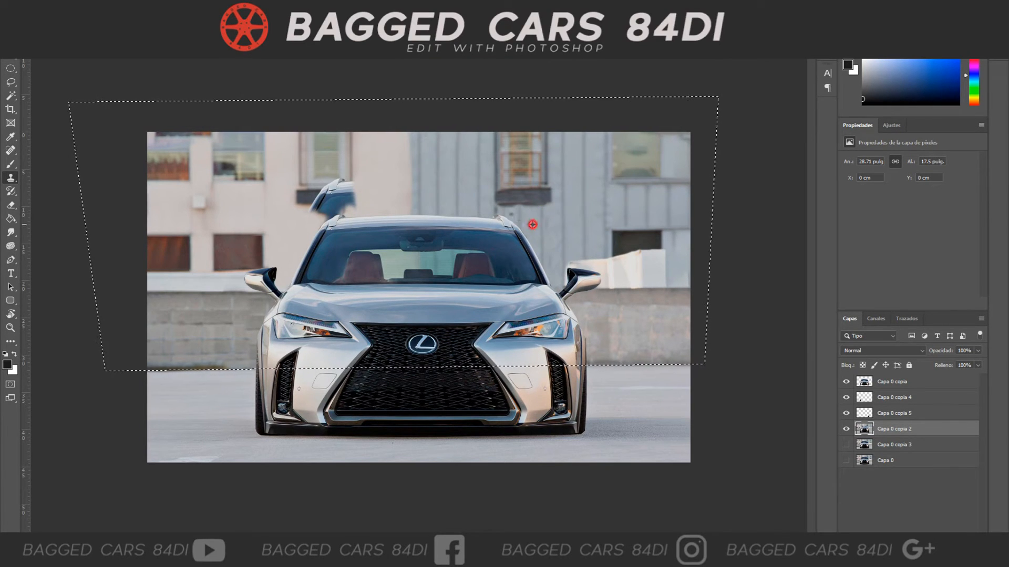
Clone the beige wall over the leftover roof and windshield fragment above the car's roof corner on the image's left
left_click(301, 226, "alt")
mouse_move(309, 200)
left_mouse_down()
mouse_move(320, 224)
mouse_move(355, 201)
mouse_move(317, 208)
left_mouse_up()
left_click(363, 189, "alt")
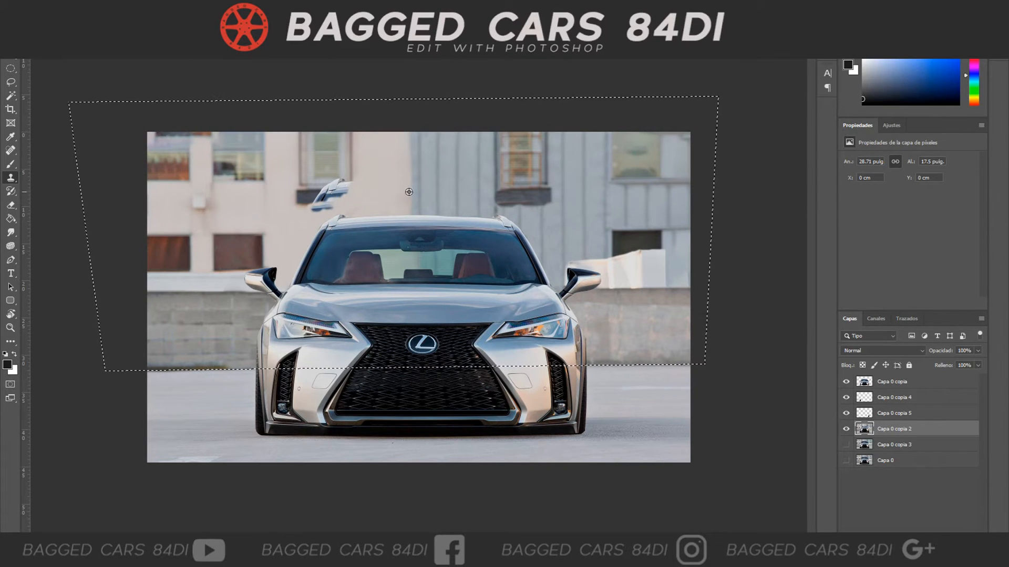
right_click(388, 169)
left_click(298, 193, "alt")
left_click_drag(316, 192, 329, 182)
left_click(309, 186, "alt")
Rebuild the dark window ledge and the wall beneath it above the car's left roof corner by cloning, and deselect
left_click(291, 229, "alt")
mouse_move(317, 208)
left_mouse_down()
mouse_move(382, 225)
mouse_move(303, 198)
mouse_move(350, 194)
left_mouse_up()
left_click(303, 197, "alt")
left_click(309, 197, "alt")
left_click(295, 192, "alt")
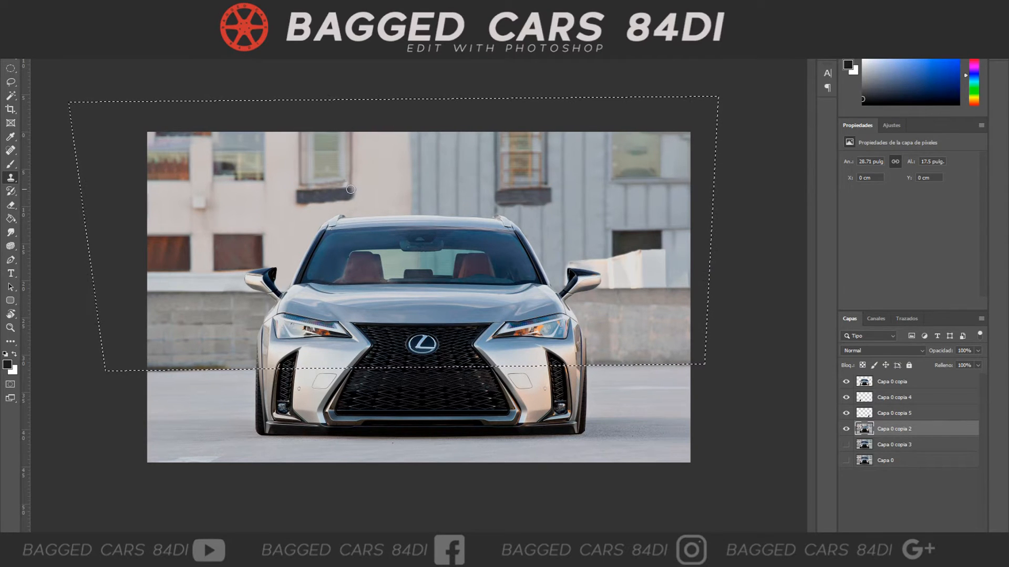
left_click(317, 225, "alt")
left_click_drag(351, 203, 322, 207)
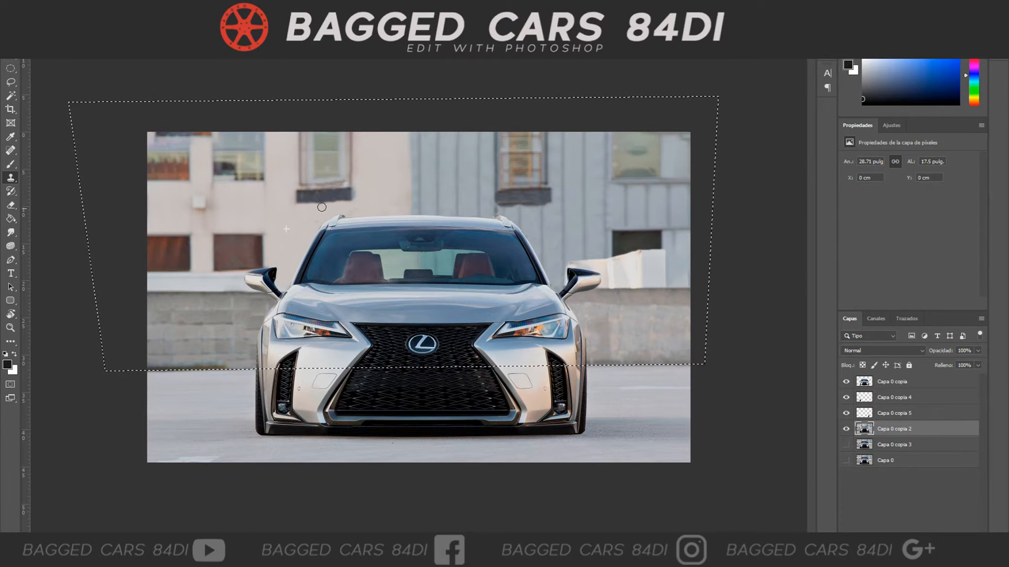
key("ctrl+d")
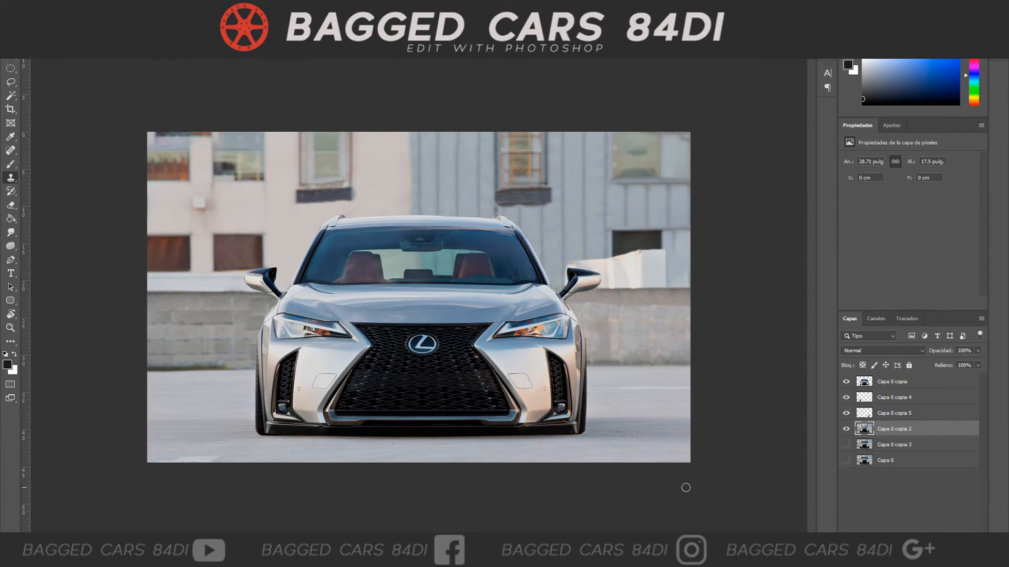
Rotate both cut-out tires on layers Capa 0 copia 4 and Capa 0 copia 5 so their bottoms tilt outward
left_click(893, 397)
key("v")
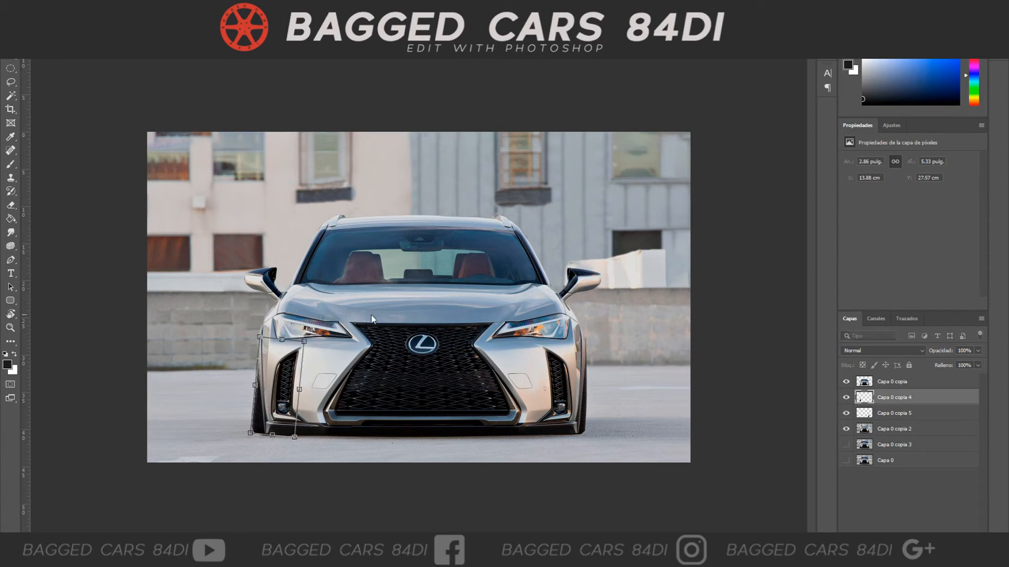
left_click(885, 415)
left_click_drag(591, 445, 597, 440)
key("Return")
left_click(890, 402)
left_click_drag(583, 413, 585, 413)
left_click(738, 413)
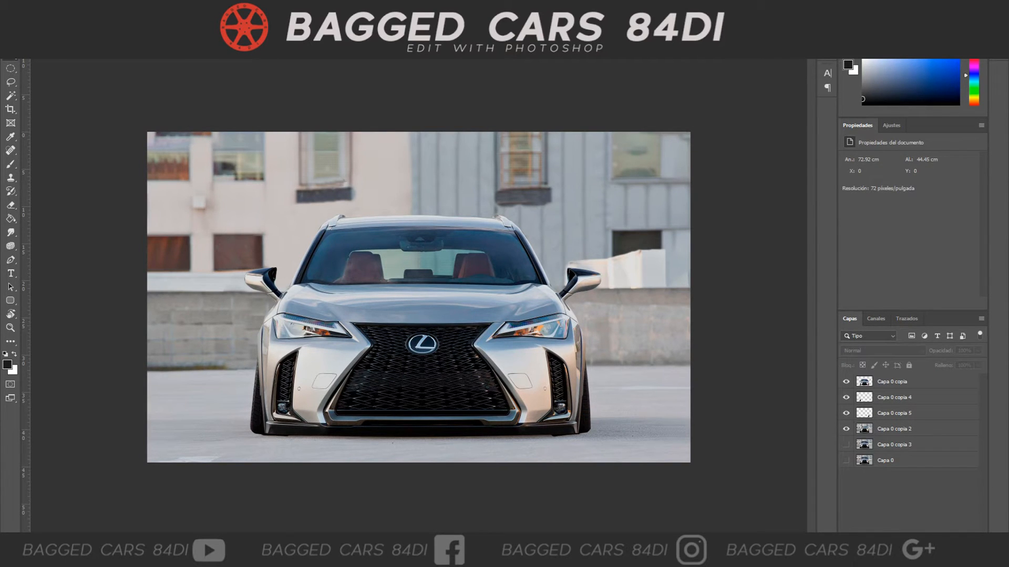
Hide the Capa 0 copia body layer and clone pavement around the tire bottoms on Capa 0 copia 2
left_click(846, 382)
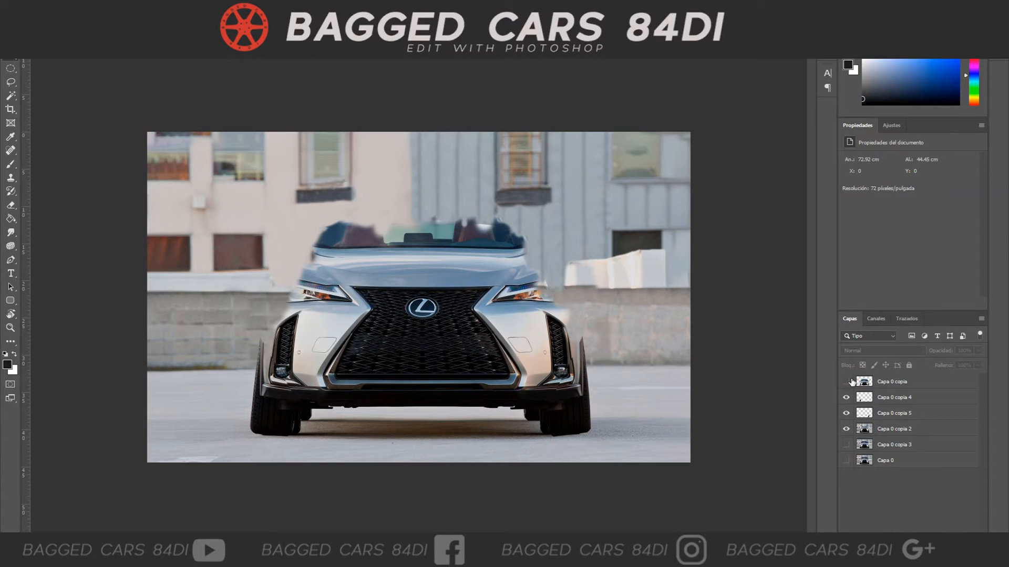
left_click(11, 178)
right_click(338, 437)
left_click(904, 429)
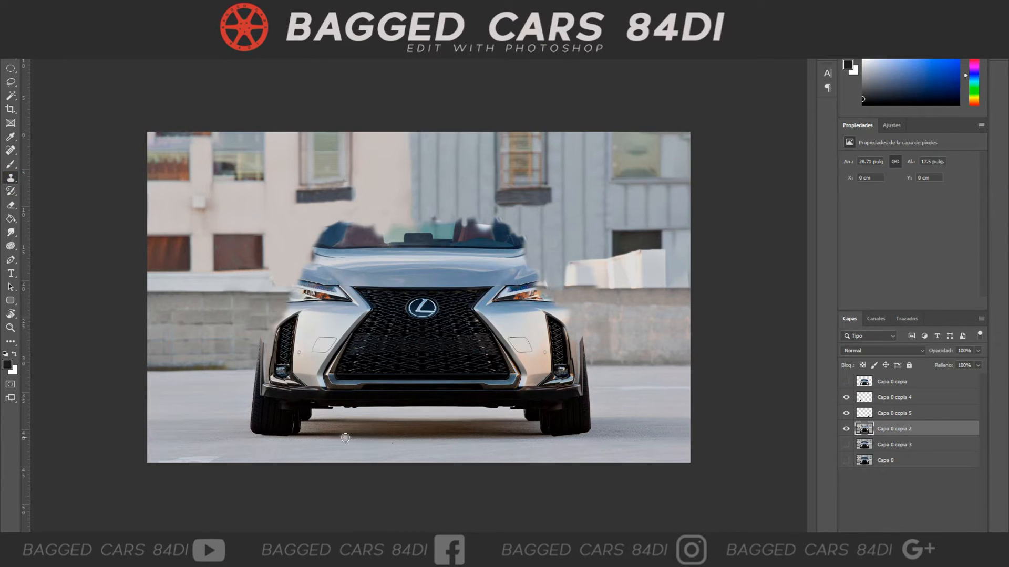
left_click_drag(269, 435, 344, 437)
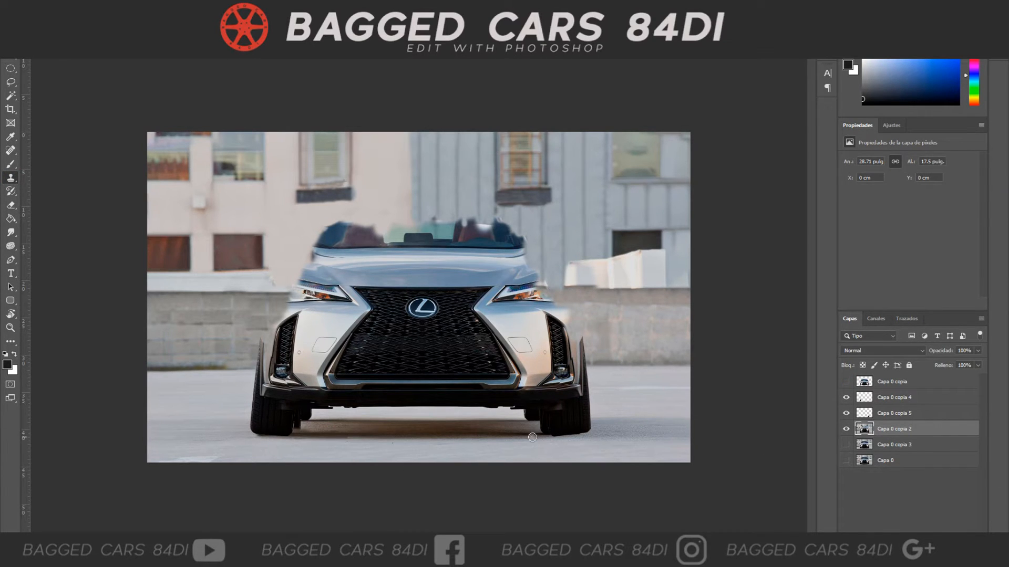
mouse_move(575, 433)
left_mouse_down()
mouse_move(543, 436)
mouse_move(564, 433)
left_mouse_up()
left_click_drag(243, 451, 267, 444)
Outline the missing upper part of the tire on the image's left with the Pen tool and convert it to a selection
left_click(10, 260)
left_click(261, 338)
left_click_drag(293, 411, 292, 429)
left_click(257, 405)
left_click(260, 339)
right_click(280, 409)
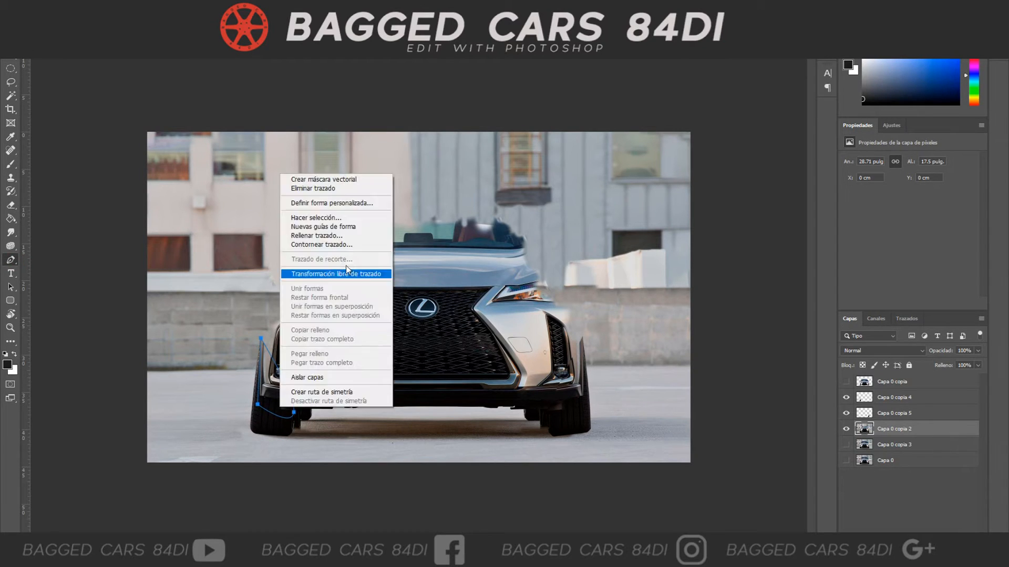
left_click(331, 219)
key("Return")
Brush near-black sampled from the tire into the selection on Capa 0 copia 4 and deselect
left_click(894, 397)
left_click(7, 364)
left_click(273, 399)
left_click(940, 25)
left_click(10, 163)
right_click(270, 368)
double_click(382, 212)
mouse_move(279, 368)
left_mouse_down()
mouse_move(264, 398)
mouse_move(261, 342)
left_mouse_up()
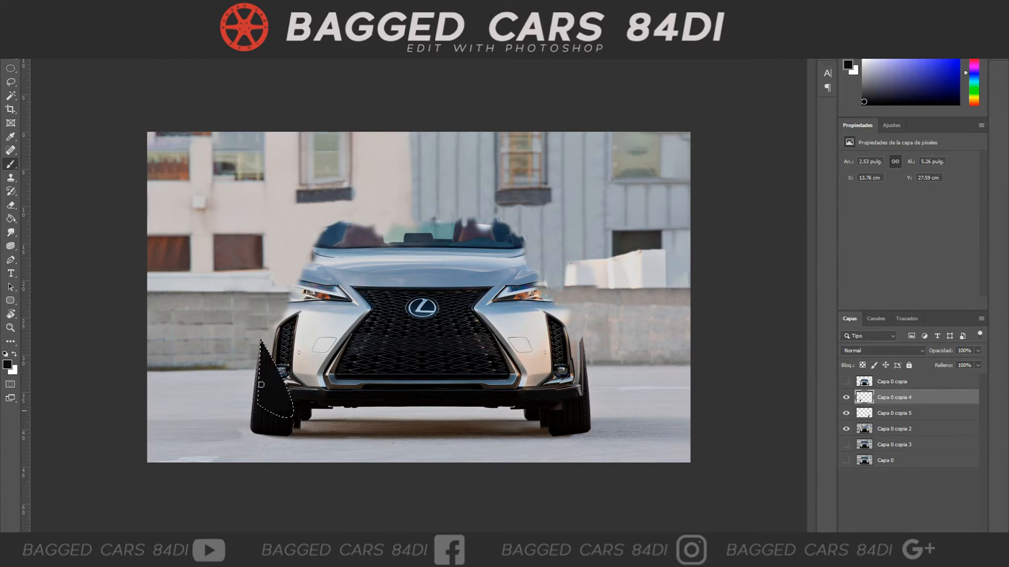
key("ctrl+d")
Outline the missing upper part of the tire on the image's right and paint it near-black on Capa 0 copia 5
key("p")
key("alt+bracketleft")
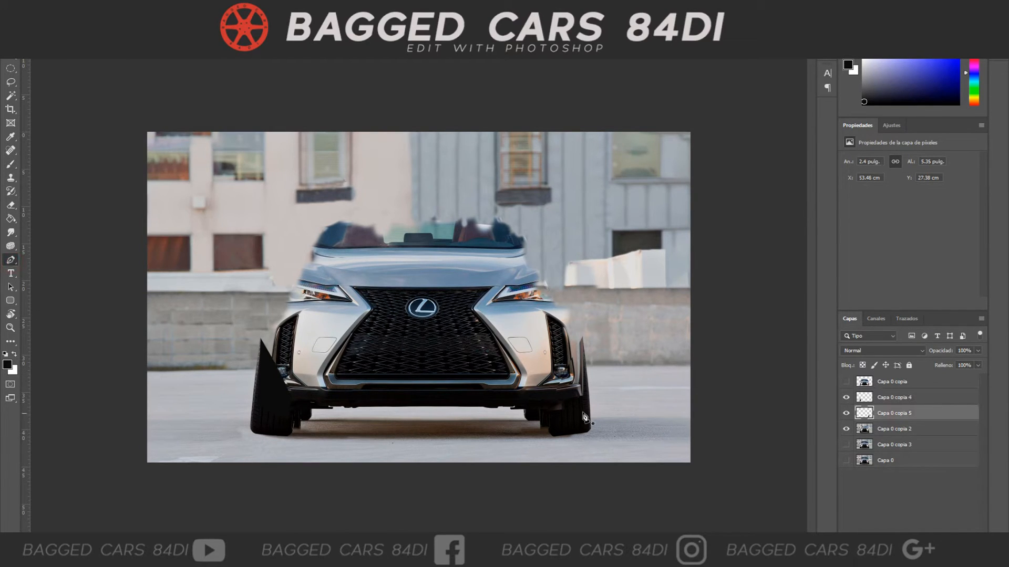
left_click(583, 345)
left_click_drag(565, 342, 543, 360)
left_click(547, 416)
left_click(580, 409)
left_click(584, 396)
key("ctrl+Return")
left_click(10, 164)
mouse_move(577, 353)
left_mouse_down()
mouse_move(560, 399)
mouse_move(562, 383)
left_mouse_up()
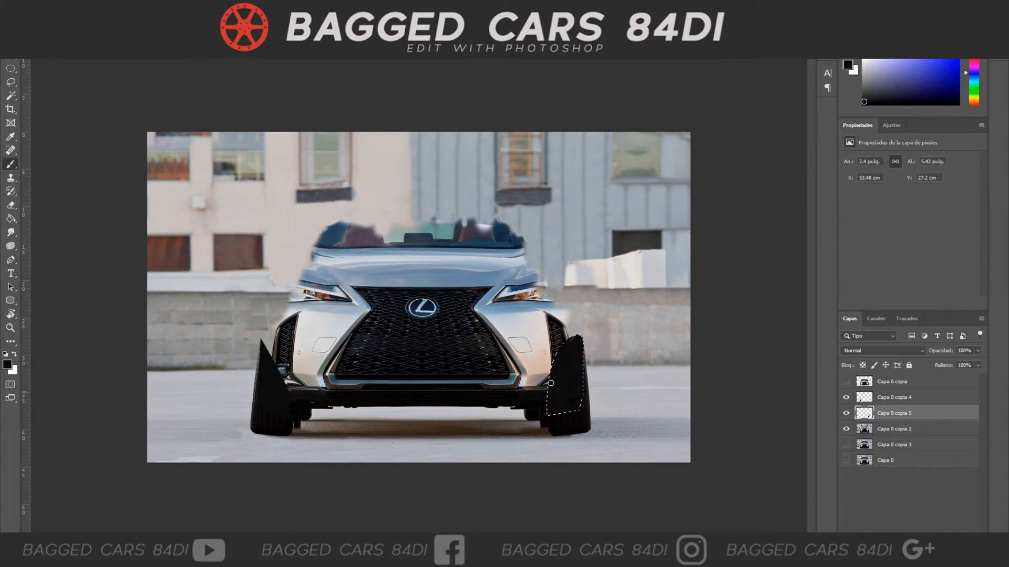
Set a dark gray foreground color, adjust the soft brush's size, and clear the selection around the right tire
left_click(7, 364)
left_click(589, 359)
left_click(863, 43)
right_click(586, 274)
left_click(655, 84)
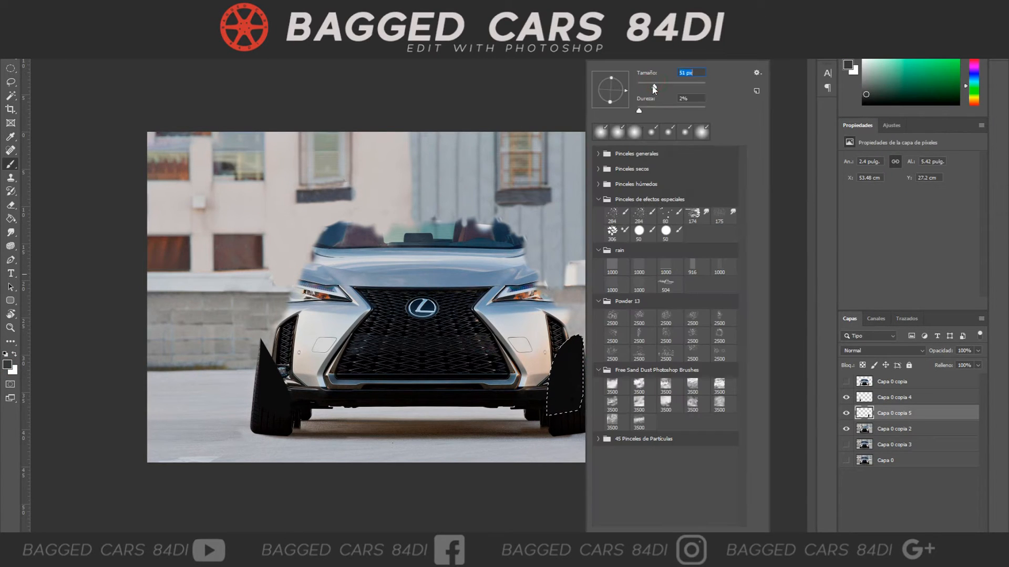
left_click(303, 74)
right_click(539, 341)
key("Return")
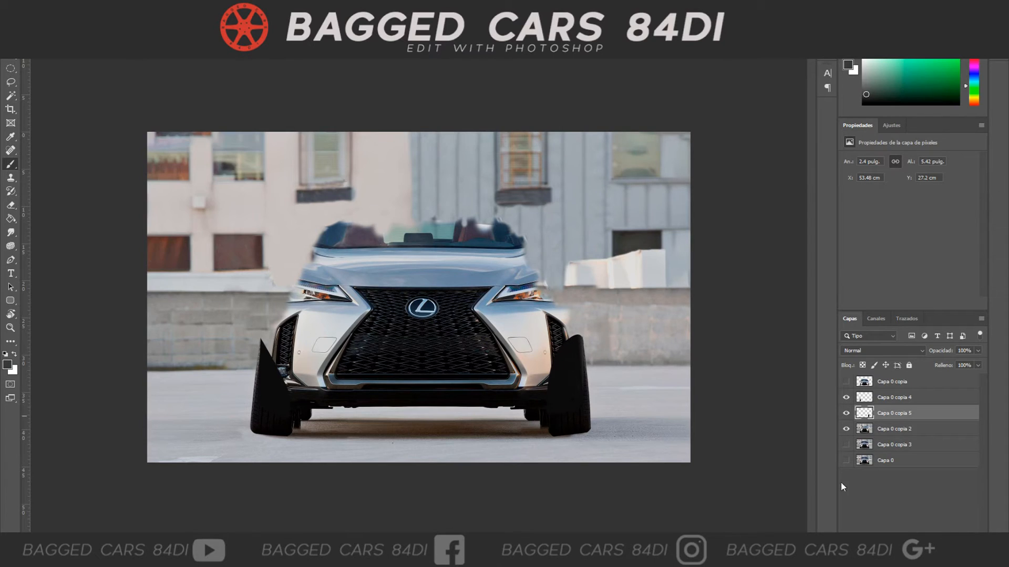
Clone tire texture up the outer edge of the right tire, keeping within a selection loaded from its layer
left_click(11, 177)
right_click(600, 404)
left_click(663, 86)
key("Return")
left_click(585, 382, "alt")
left_click_drag(583, 361, 582, 347)
left_click_drag(584, 415, 583, 342)
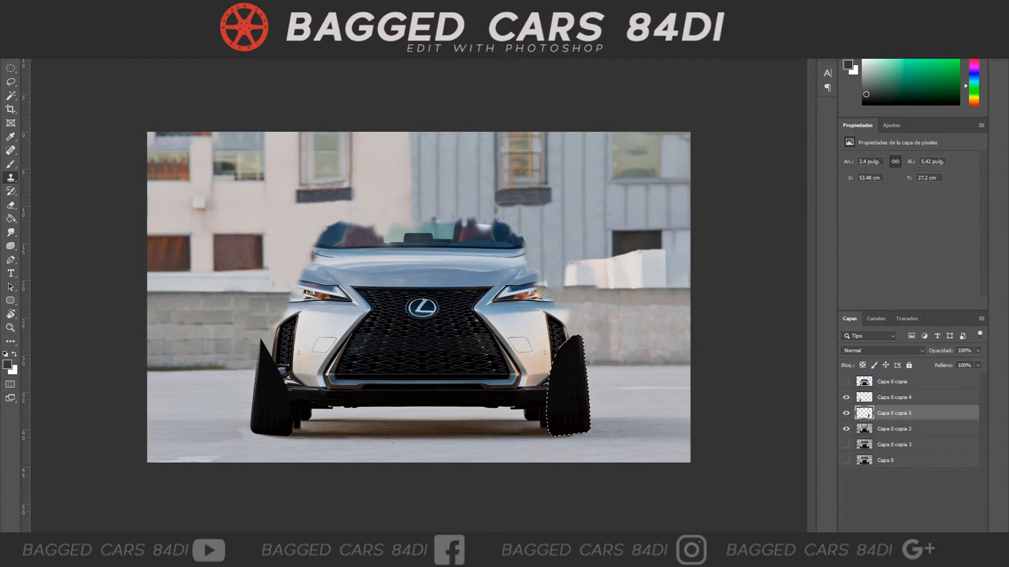
left_click(863, 413, "ctrl")
Clone tire texture along the left tire's edge within its own selection, deselect, and show the car body layer again
key("alt+bracketright")
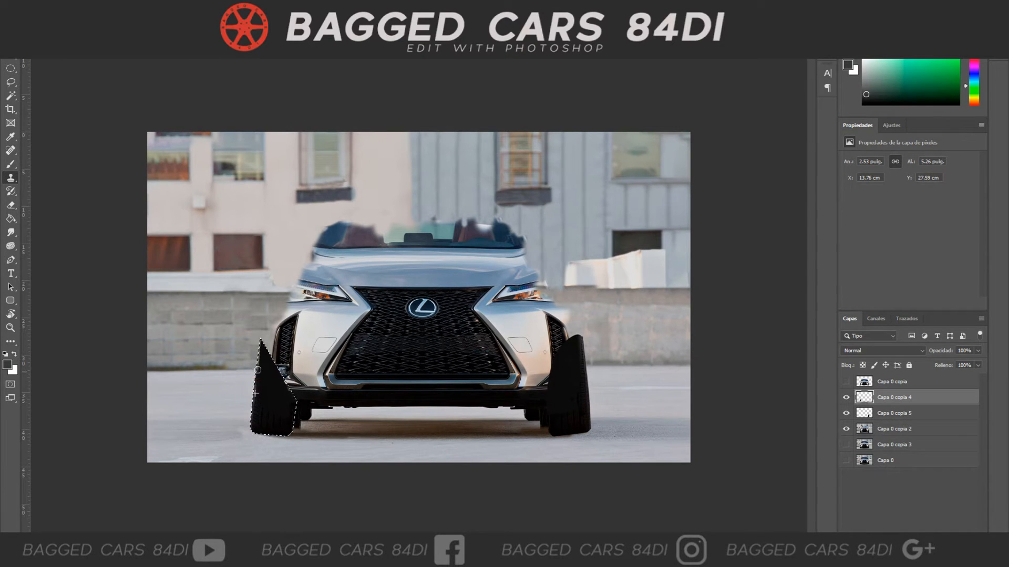
key("ctrl+shift+i")
key("ctrl+shift+i")
left_click(59, 5)
key("Escape")
left_click(827, 57)
left_click(743, 67)
left_click(740, 92)
left_click(846, 382)
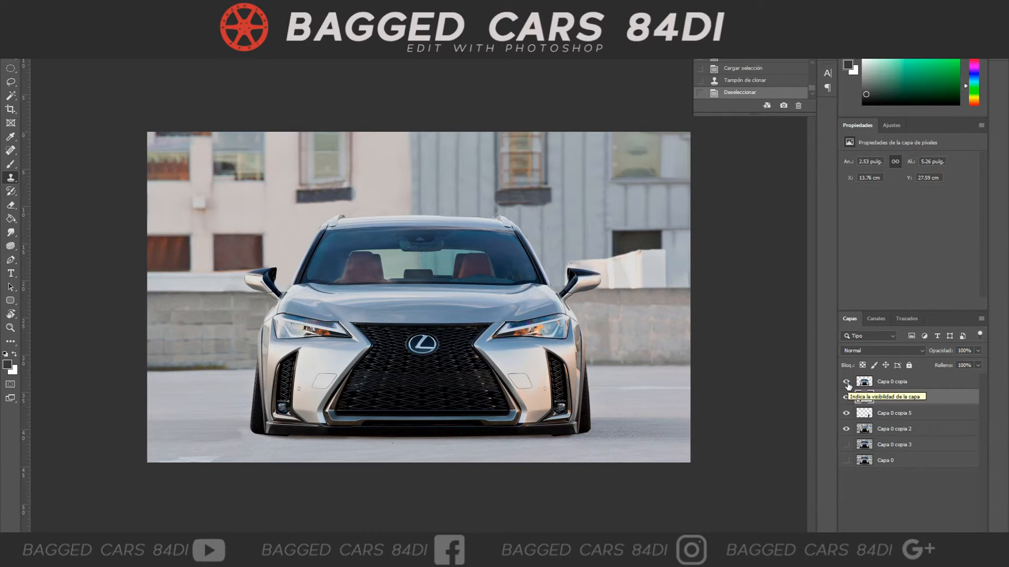
Nudge the tire on Capa 0 copia 4 outward by 10 pixels to the image's left
left_click(11, 260)
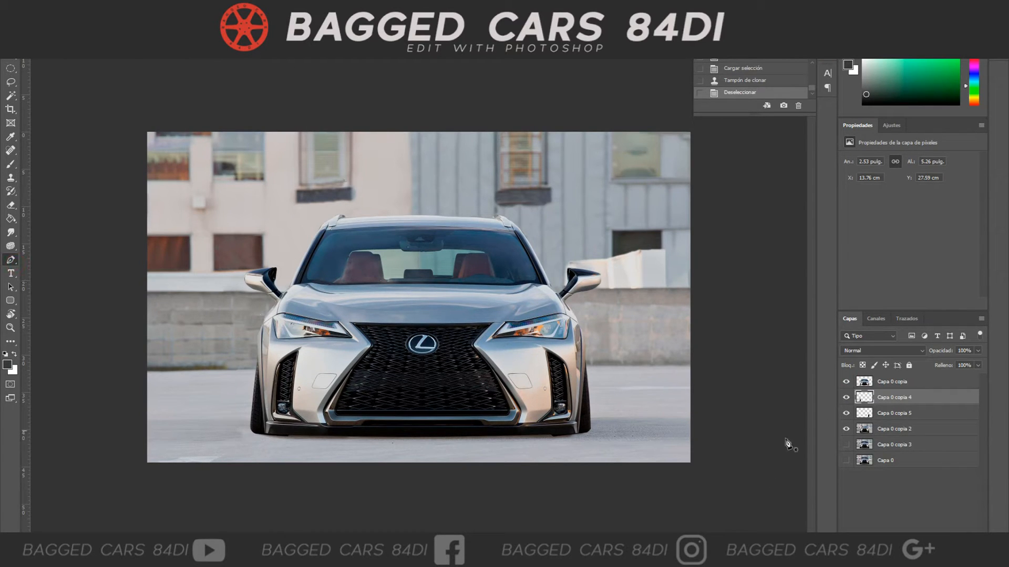
key("v")
key("Left")
key("Left")
key("Left")
key("Left")
key("Left")
key("Left")
key("Left")
key("Left")
key("Left")
key("Left")
Nudge the tire on Capa 0 copia 5 outward and slightly up, and fine-tune its tilt with Free Transform
left_click(586, 422)
key("Right")
key("Right")
key("Right")
key("Right")
key("Right")
key("Right")
key("Right")
key("Right")
key("Right")
key("Right")
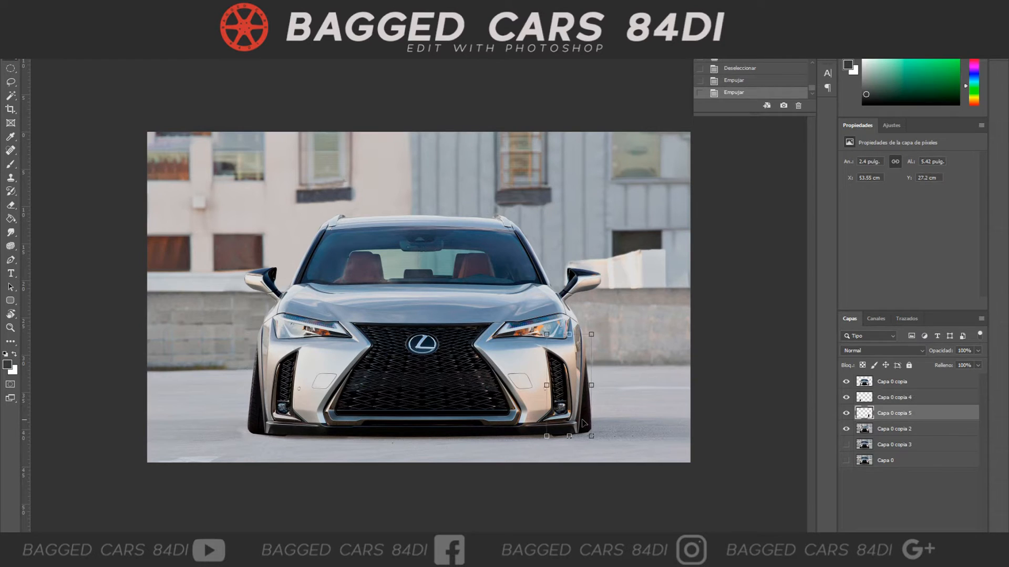
key("Up")
key("Up")
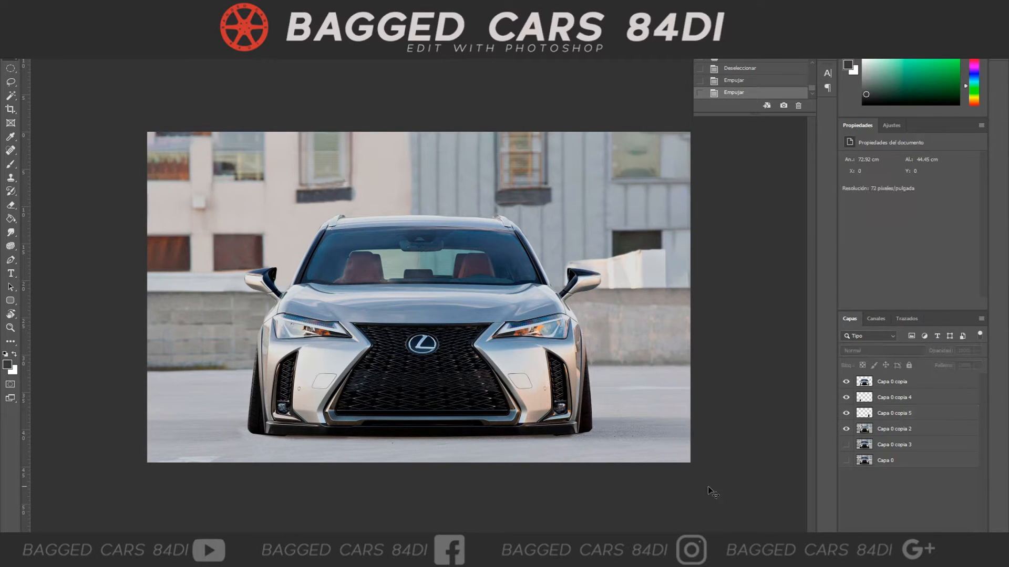
left_click_drag(604, 328, 606, 325)
key("Return")
left_click(739, 435)
Draw a closed path under the car along the ground line from tire to tire and convert it to a selection
left_click(11, 260)
left_click(590, 432)
left_click_drag(256, 435, 234, 434)
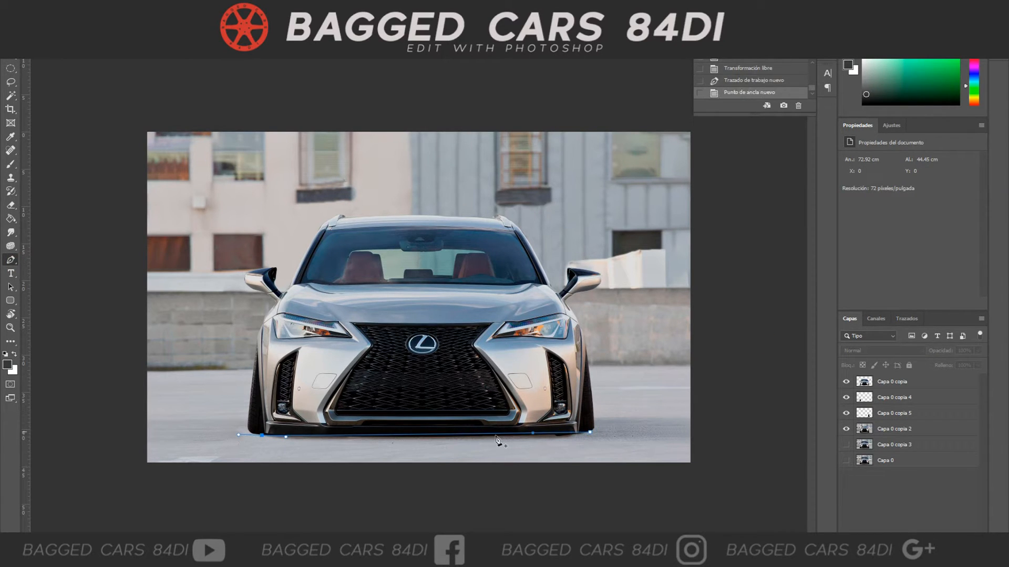
left_click(479, 434)
left_click_drag(479, 434, 473, 438)
left_click(257, 435)
left_click(608, 448)
left_click(590, 432)
right_click(584, 448)
left_click(615, 247)
left_click(585, 164)
Delete the selected ground-line area from both tire layers, deselect, and remove the stray work path
left_click(883, 400)
left_click(884, 413)
key("Delete")
left_click(885, 398)
key("ctrl+d")
left_click(728, 440)
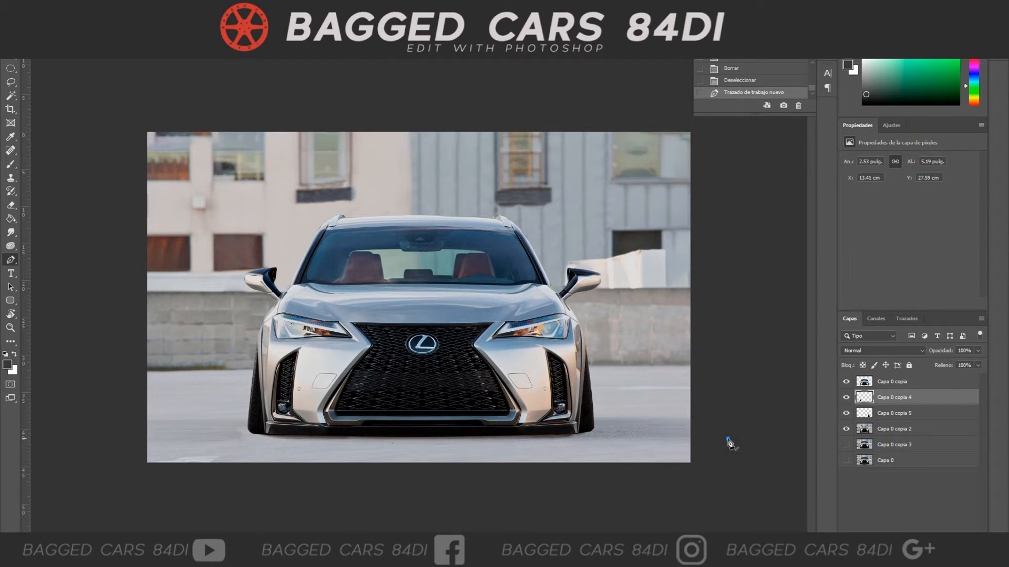
left_click(906, 318)
key("Delete")
Soften the outer bottom corner of the right tire on Capa 0 copia 5 with the Eraser
left_click(11, 206)
right_click(476, 176)
left_click(744, 380)
left_click(849, 319)
left_click_drag(616, 447, 592, 435)
left_click(596, 439)
key("alt+bracketleft")
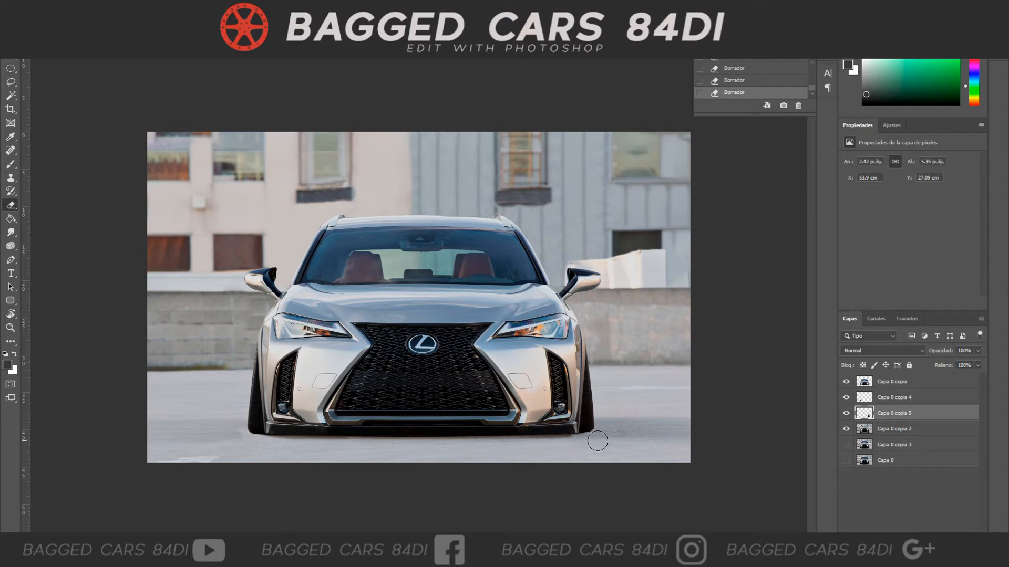
right_click(680, 291)
key("Return")
Duplicate the Capa 0 copia body layer and activate the Pen tool
left_click(904, 383)
key("ctrl+j")
key("p")
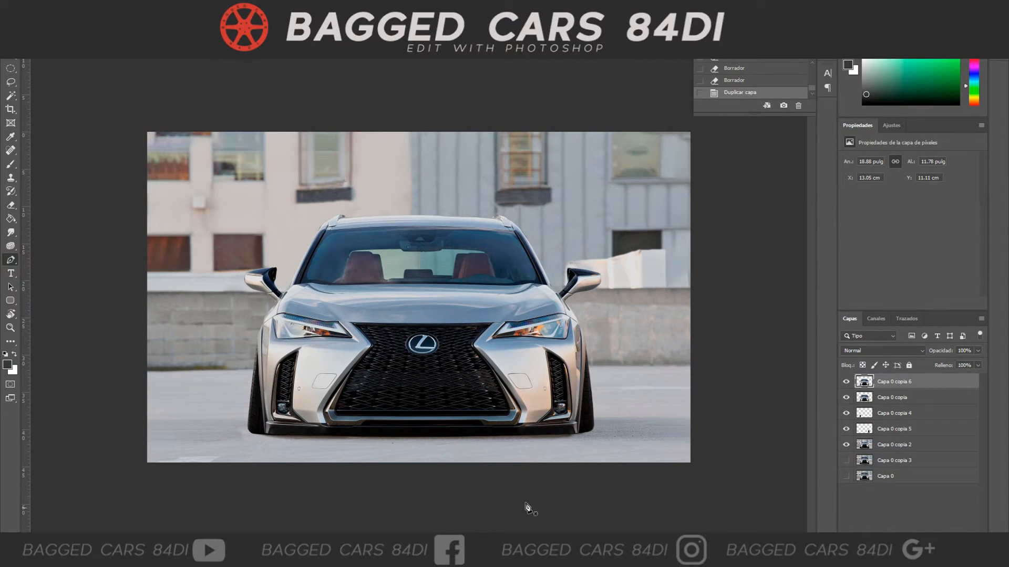
Start a pen path along the hood's lower edge above the grille, curving it to follow the edge
key("ctrl+plus")
key("ctrl+plus")
scroll(692, 139, "down", 3)
left_click(281, 280)
left_click(569, 280)
left_click(422, 280)
left_click_drag(422, 280, 421, 284)
Extend the path down the right edge of the grille to the lower bumper, adjusting the curve near its bottom corner
left_click(532, 319)
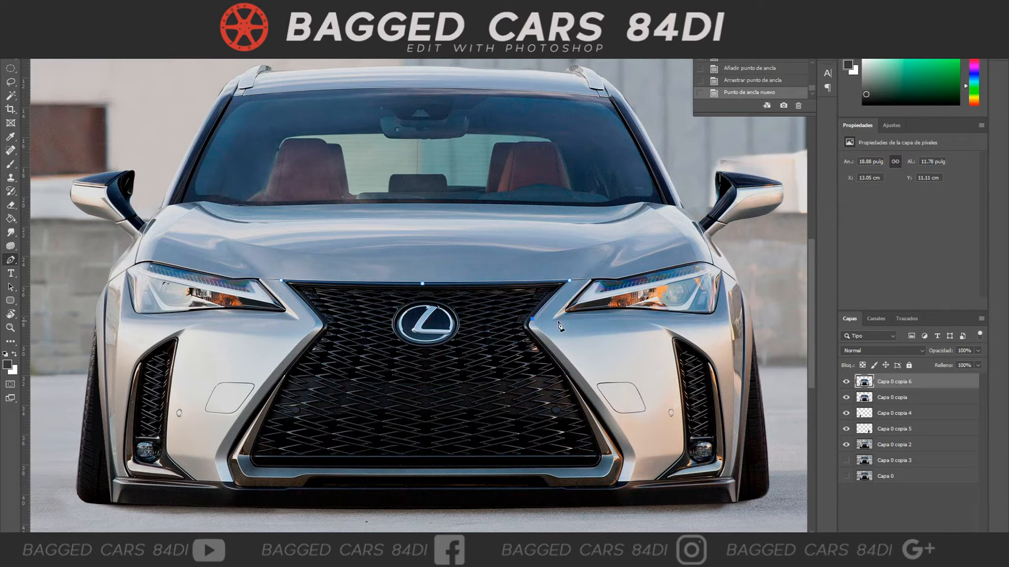
left_click(551, 296)
left_click(532, 330)
left_click(567, 370)
left_click(598, 412)
left_click(617, 483)
left_click(620, 470)
left_click_drag(620, 470, 622, 467)
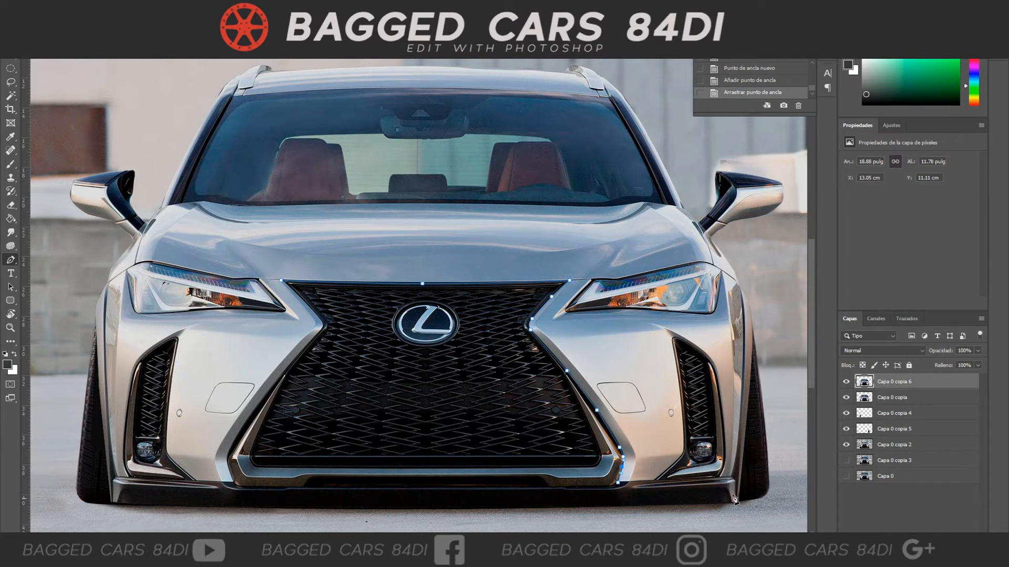
Extend the path along the bumper's lower edge and around the right fog-lamp intake
left_click(630, 482)
left_click(654, 481)
left_click(663, 475)
left_click(677, 461)
left_click_drag(677, 462, 684, 441)
left_click(683, 454)
left_click(680, 391)
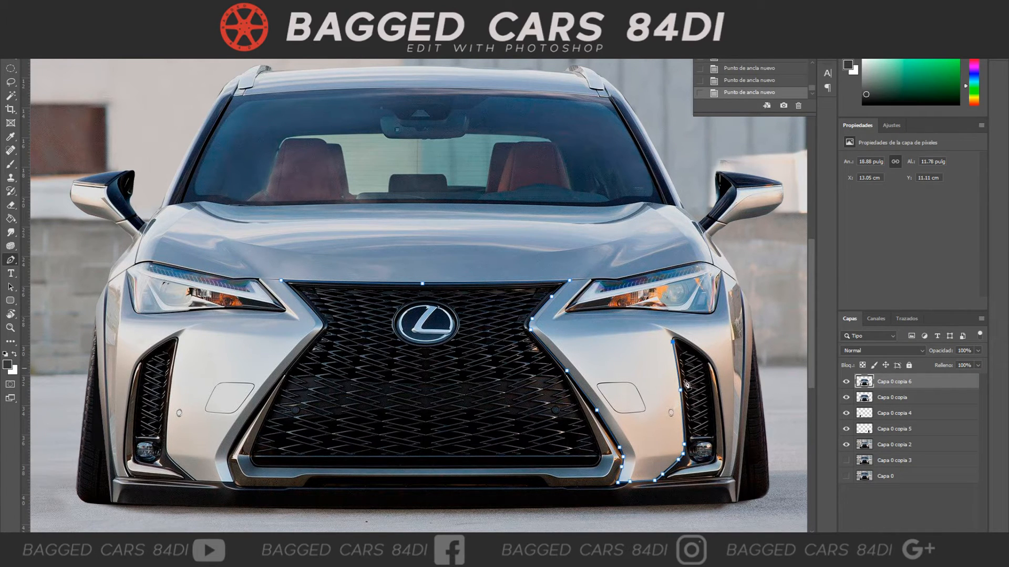
left_click(711, 364)
left_click(717, 378)
left_click(723, 420)
left_click(724, 446)
Continue the path up the right fender's outer edge and curve the segments to fit it
left_click(741, 289)
left_click(735, 426)
left_click_drag(734, 426, 740, 426)
left_click(741, 354)
left_click_drag(740, 354, 743, 354)
Route the path loosely outside the right tire, beneath the car, and around the left tire up to the left fender
left_click(756, 290)
left_click(786, 325)
scroll(787, 326, "down", 3)
left_click(785, 431)
left_click(682, 463)
left_click(113, 447)
left_click(55, 415)
left_click(48, 294)
left_click(81, 193)
Trace the left fender's outer edge down to the bumper, adjusting the anchor points to its curve
left_click_drag(108, 212, 428, 289)
left_click(427, 366)
left_click(428, 335)
left_click_drag(427, 335, 425, 335)
left_click(436, 478)
left_click(432, 434)
left_click_drag(433, 433, 430, 427)
Extend the path around the left fog-lamp intake, up its outer edge and down its inner edge
scroll(476, 462, "down", 2)
left_click(452, 445)
left_click(454, 445)
left_click(452, 393)
left_click_drag(451, 393, 447, 387)
left_click(468, 321)
left_click(486, 309)
left_click_drag(486, 309, 487, 307)
left_click(494, 304)
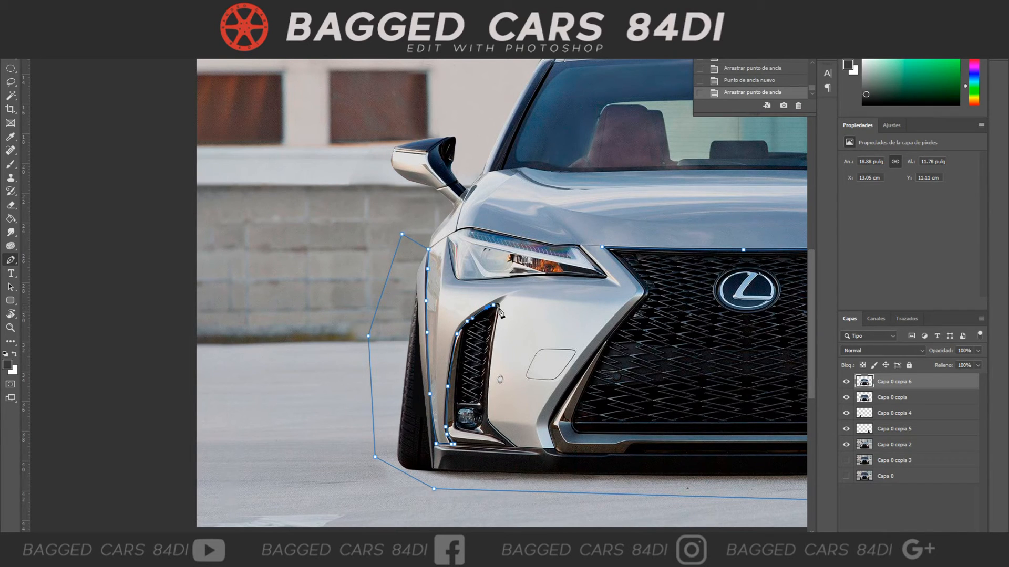
left_click(490, 368)
left_click(487, 415)
left_click(492, 425)
Trace the left edge of the grille up to the hood and close the path at its start point
left_click(607, 340)
left_click(559, 413)
left_click_drag(559, 413, 557, 413)
left_click(643, 296)
left_click_drag(637, 281, 637, 280)
left_click(642, 287, "alt")
left_click(615, 257)
left_click(602, 247)
Convert the path to a selection, show only Capa 0 copia 6, and delete the selected grille, intake and lower-lip area, deselecting it
right_click(683, 89)
left_click(710, 136)
left_click(583, 163)
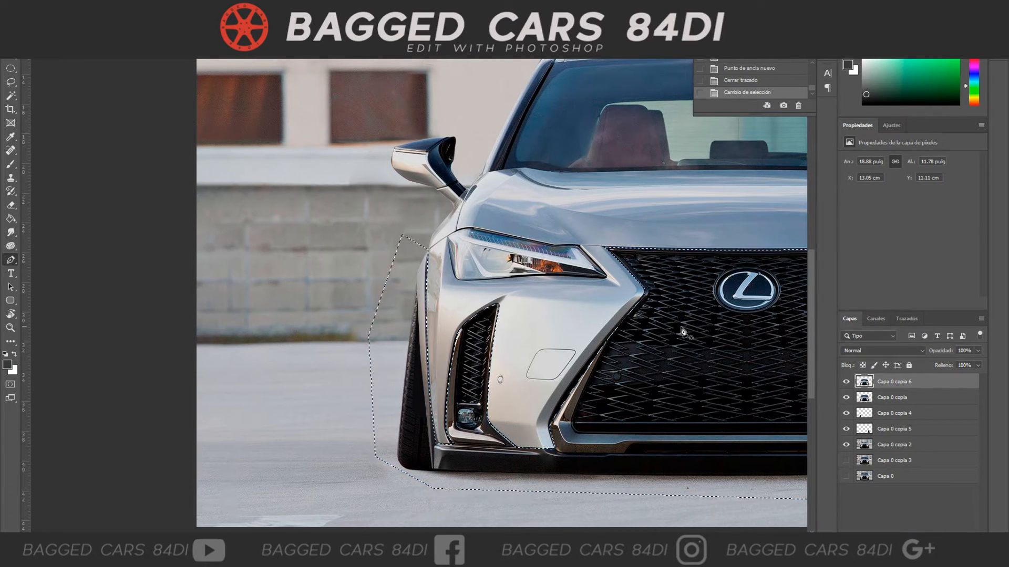
left_click_drag(420, 530, 504, 530)
left_click_drag(846, 397, 845, 445)
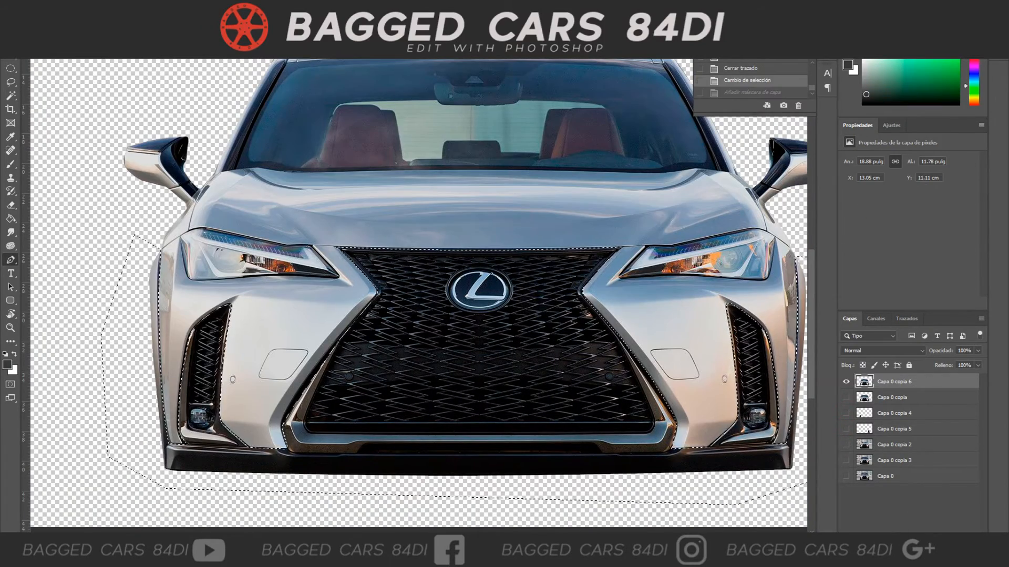
key("Delete")
key("alt+e")
key("ctrl+d")
Trace the left headlight with the Pen tool from its inner tip along the lower edge to the outer corner
scroll(449, 505, "up", 5)
scroll(448, 504, "left", 5)
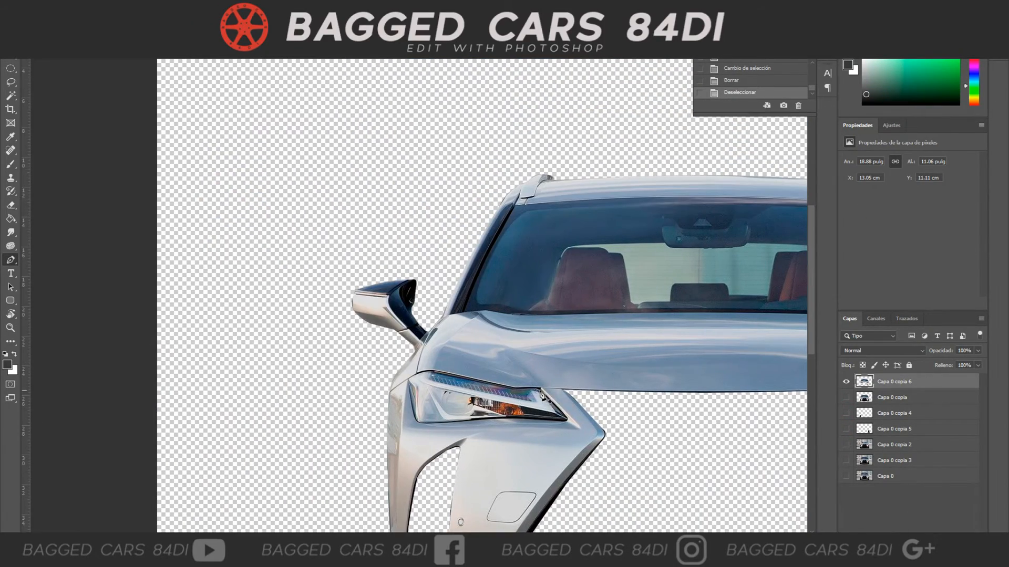
left_click(539, 390)
left_click(567, 417)
left_click(559, 422)
left_click(508, 419)
left_click_drag(488, 421, 488, 419)
left_click(423, 424)
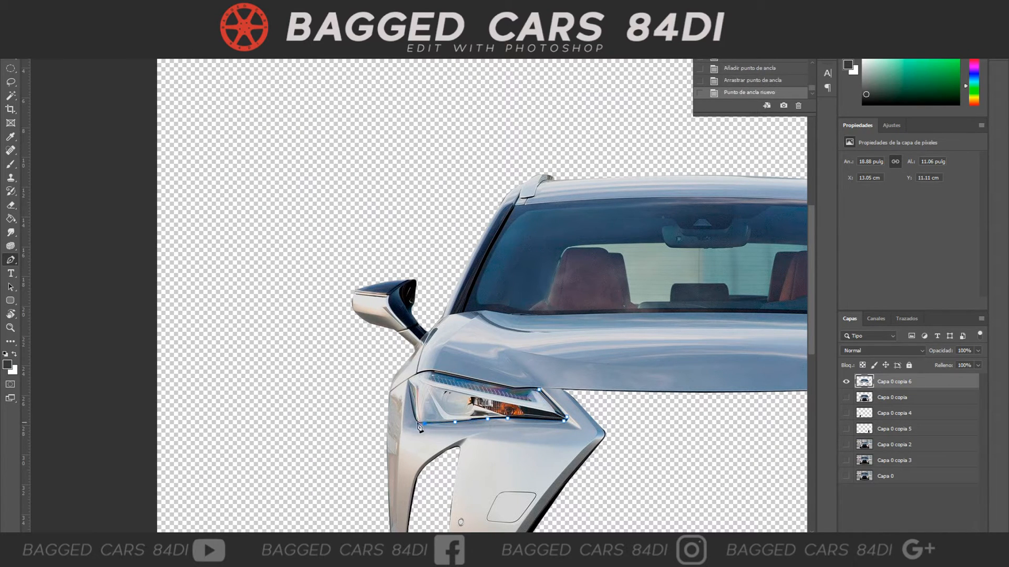
Finish the path around the left headlight's outer end and top edge, and delete the enclosed area as a selection
left_click_drag(415, 414, 414, 413)
left_click(408, 380)
left_click_drag(411, 377, 418, 372)
left_click_drag(422, 372, 443, 373)
right_click(534, 390)
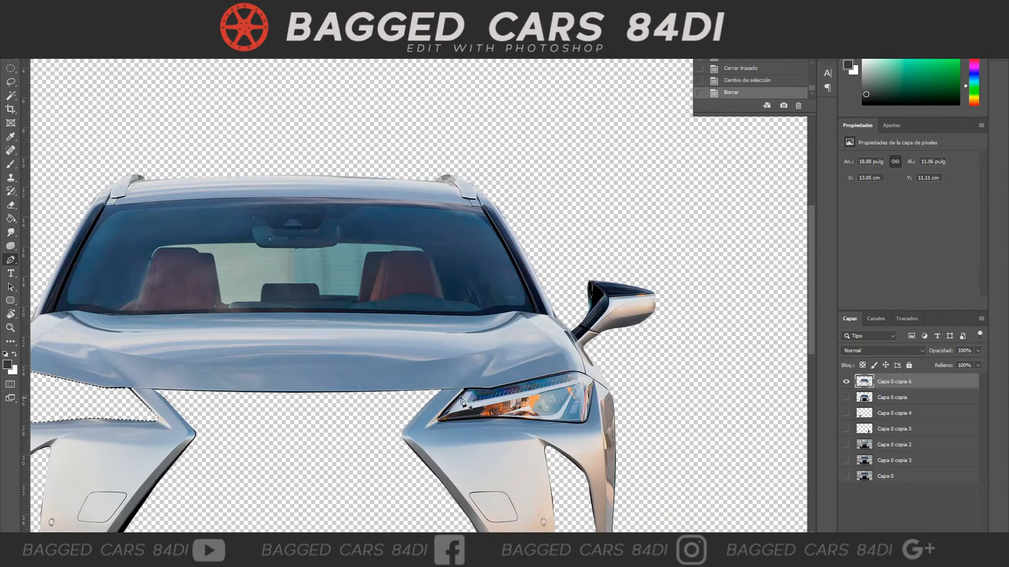
Trace a closed pen path around the right headlight
left_click(465, 390)
left_click(439, 420)
left_click(451, 404)
left_click_drag(451, 404, 440, 417)
left_click(470, 419)
left_click(496, 418)
left_click(529, 419)
left_click(576, 423)
left_click(594, 379)
left_click(584, 373)
left_click(564, 372)
left_click(553, 376)
left_click(492, 389)
left_click(465, 390)
Convert the right headlight path to a selection, delete its area from the layer, and deselect
right_click(493, 397)
left_click(520, 209)
left_click(587, 168)
key("Delete")
left_click(162, 6)
left_click(168, 28)
Draw a closed path around the black part of the left mirror, following its boundary with the silver housing
left_click_drag(225, 397, 487, 329)
scroll(487, 330, "left", 3)
scroll(435, 447, "up", 3)
left_click(419, 413)
left_click(408, 424)
left_click_drag(416, 415, 419, 413)
left_click(393, 409)
left_click(380, 392)
left_click(379, 384)
left_click(342, 376)
left_click(342, 349)
left_click(419, 341)
left_click(423, 387)
left_click(418, 413)
Convert the mirror path to a selection with a 0-pixel feather and delete the black mirror area
right_click(420, 409)
left_click(447, 209)
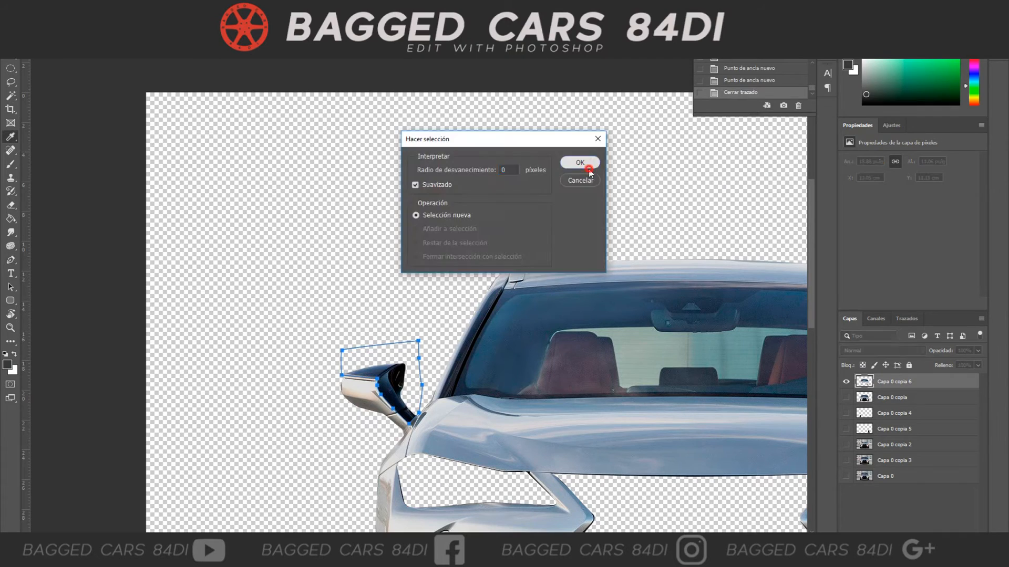
left_click(588, 168)
Start a path at the windshield's upper left corner and trace down the left pillar to the hood edge
left_click(503, 291)
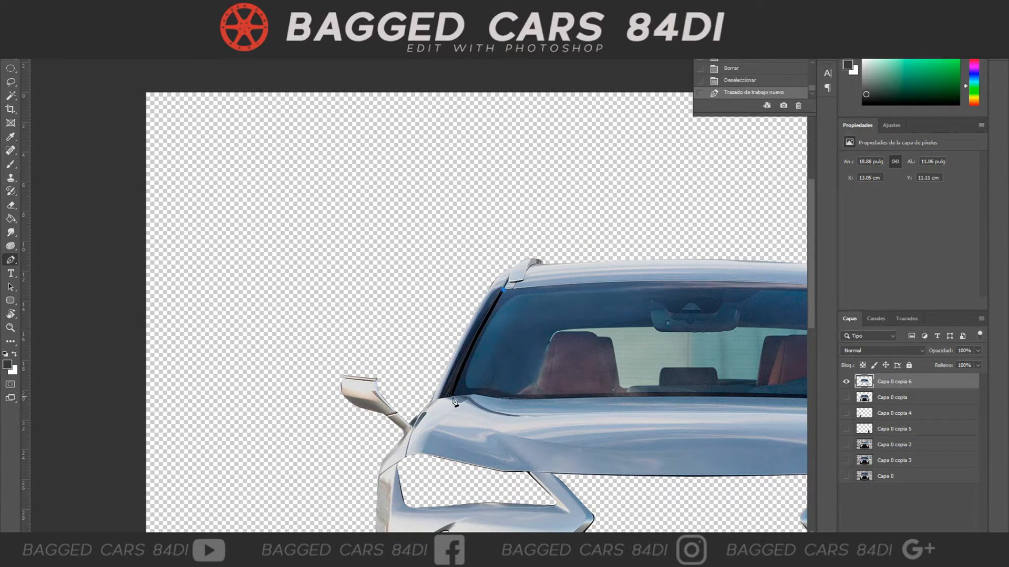
left_click(447, 398)
left_click(472, 341)
left_click_drag(473, 357, 468, 361)
left_click(460, 395)
left_click(477, 395)
left_click(485, 395)
left_click(491, 398)
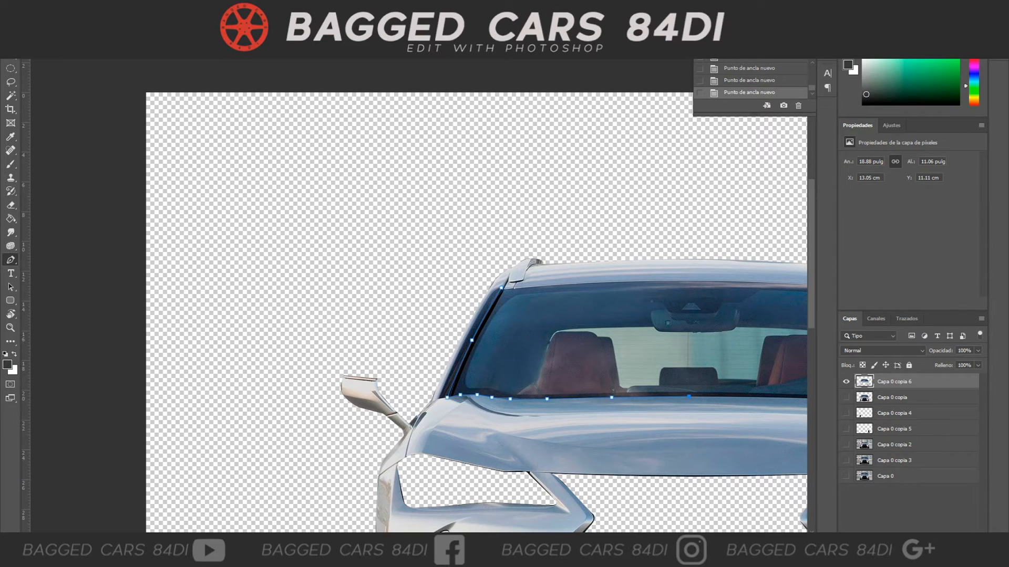
Extend the path along the windshield's lower edge to its lower right corner
scroll(419, 312, "right", 5)
left_click(453, 398)
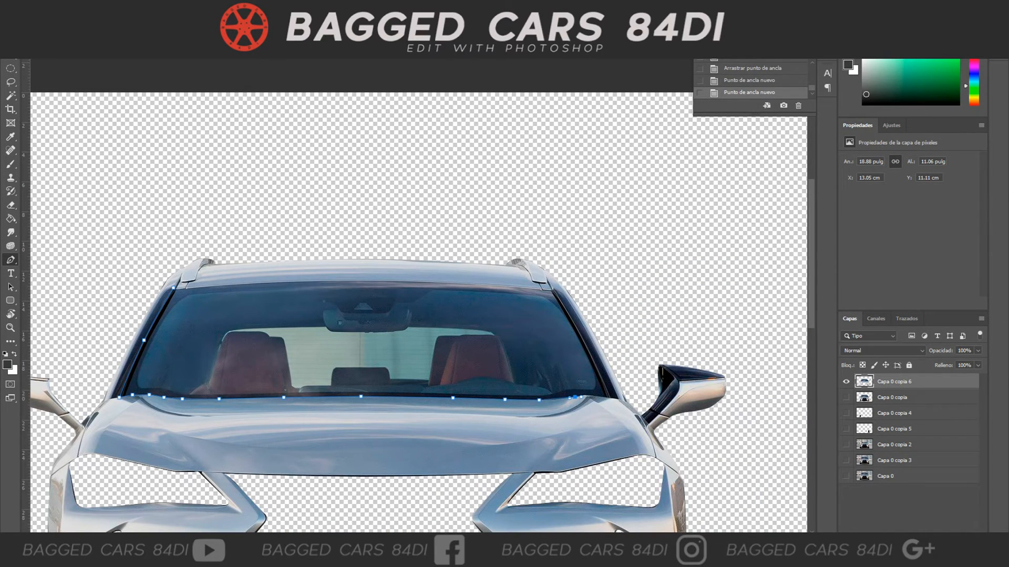
left_click(538, 400)
left_click(575, 396)
left_click(592, 396)
left_click(608, 397)
left_click(620, 399)
Trace the windshield's right side up to its upper corner, curving the segment along the pillar
left_click(566, 296)
left_click(601, 359)
left_click(555, 288)
left_click(553, 291)
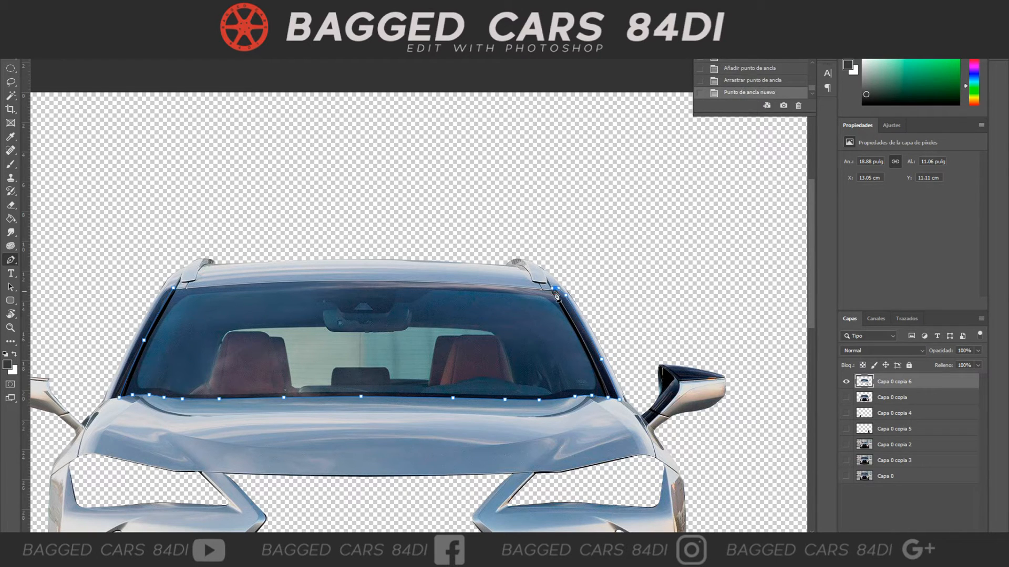
Trace the windshield's upper edge from its right corner toward the left corner, bending the segment to follow the roofline
left_click(550, 290)
left_click(542, 290)
left_click(455, 284)
left_click(500, 287)
left_click(336, 282)
left_click_drag(395, 283, 393, 281)
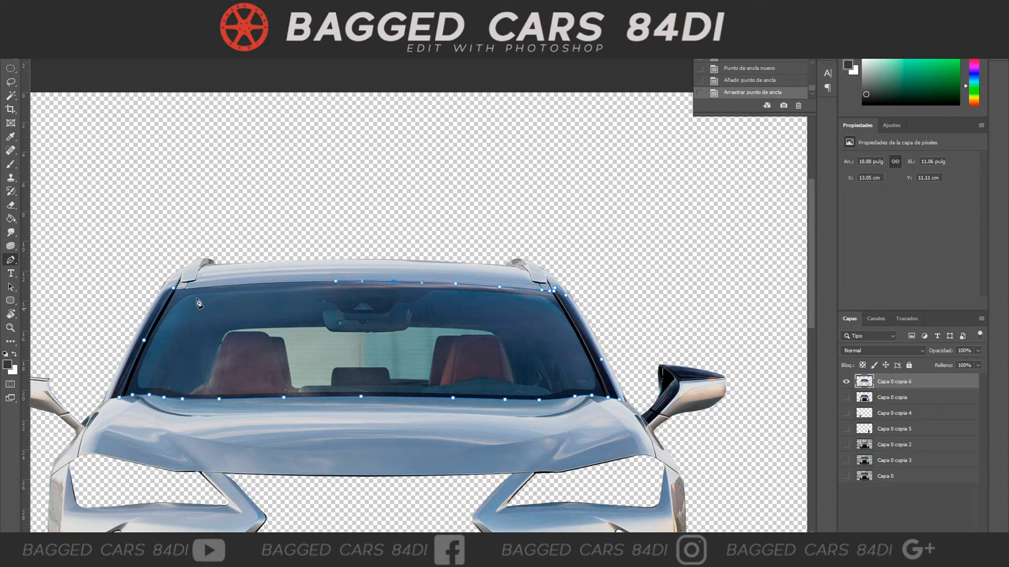
left_click(266, 283)
Adjust the path's anchor points along the left pillar and close the windshield path at its upper left corner
left_click_drag(144, 341, 139, 335)
left_click_drag(164, 300, 163, 296)
left_click_drag(113, 398, 111, 399)
left_click(177, 290)
Convert the windshield path to a selection, delete the glass area from the body layer and deselect
right_click(215, 108)
left_click(266, 147)
key("Return")
key("Delete")
left_click(162, 7)
left_click(179, 33)
Trace a closed path around the black upper part of the right side mirror, starting at the mirror's base
left_click(638, 410)
left_click_drag(638, 411, 635, 408)
left_click(659, 414)
left_click(673, 399)
left_click(680, 381)
key("ctrl+z")
left_click(735, 376)
left_click(738, 358)
left_click(652, 308)
left_click(627, 312)
left_click(635, 408)
Convert the right mirror path to a selection, delete its black area and deselect
right_click(655, 403)
left_click(689, 209)
key("ctrl+d")
Show the layers Capa 0 copia, copia 4, copia 5 and copia 2 beneath the cut-out body panels
scroll(254, 459, "down", 5)
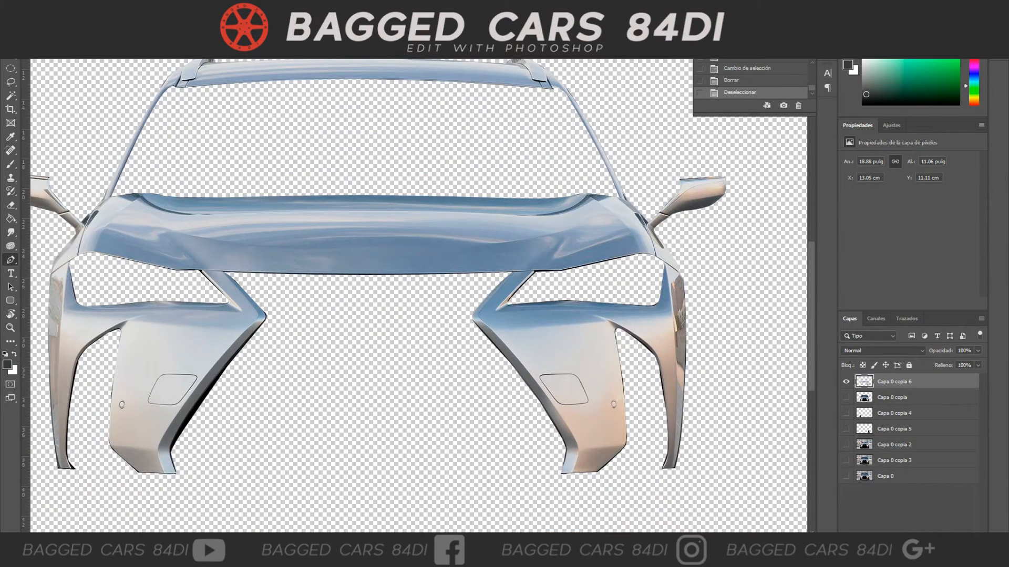
key("ctrl+minus")
key("ctrl+minus")
left_click_drag(847, 397, 847, 445)
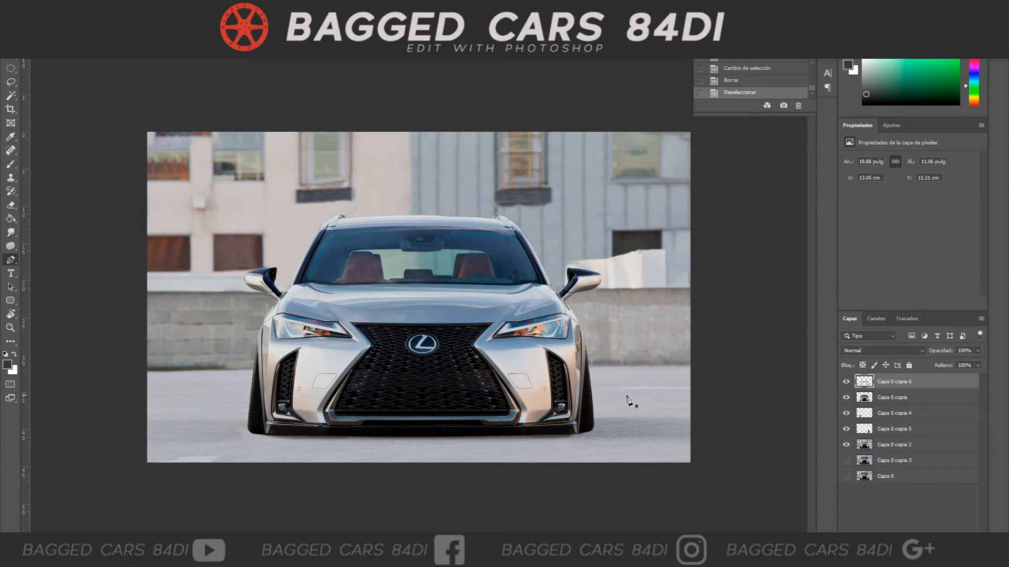
Try a Curves adjustment clipped to the body panel layer, pulling the midtones down to darken the paint
left_click(915, 538)
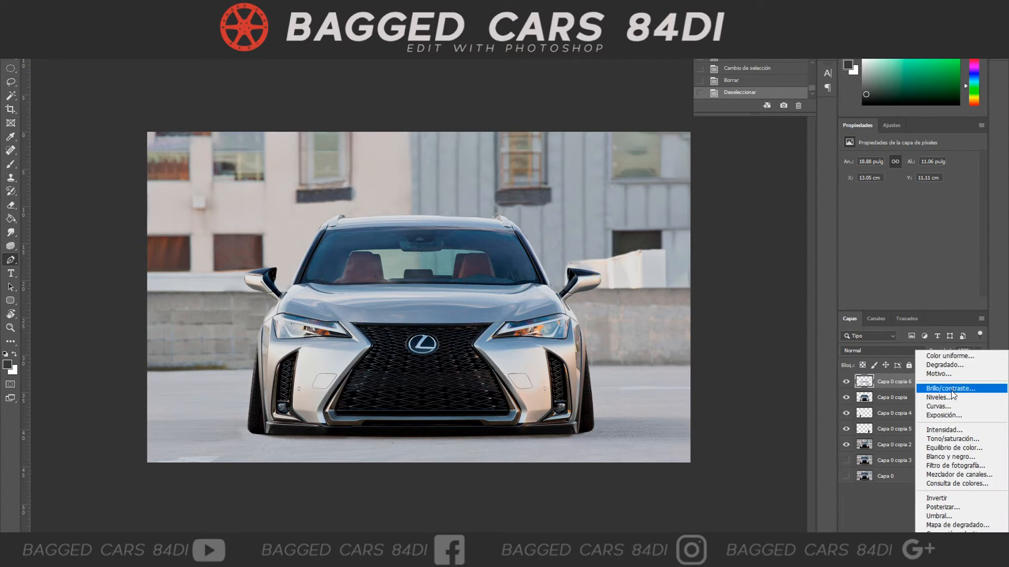
left_click(930, 406)
left_click(907, 304)
left_click_drag(919, 236, 922, 254)
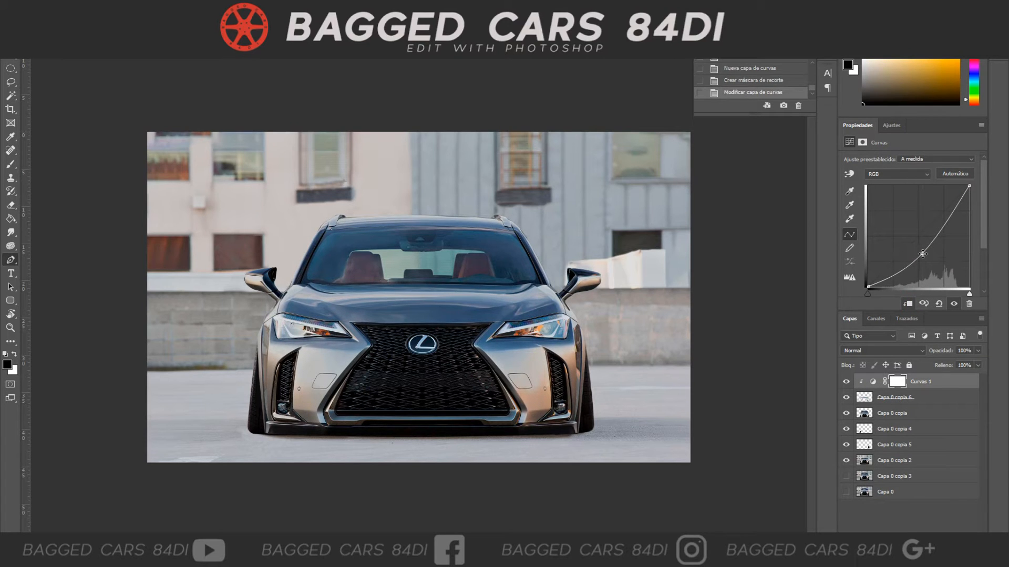
Choose the Brush tool with a particle brush tip for painting on the Curves mask
left_click(11, 164)
right_click(191, 339)
left_click(20, 411)
scroll(102, 419, "down", 2)
scroll(102, 419, "down", 2)
left_click(115, 401)
Try stamping particle speckles on the Curves mask with the tip rotated, and delete that Curves layer
right_click(380, 221)
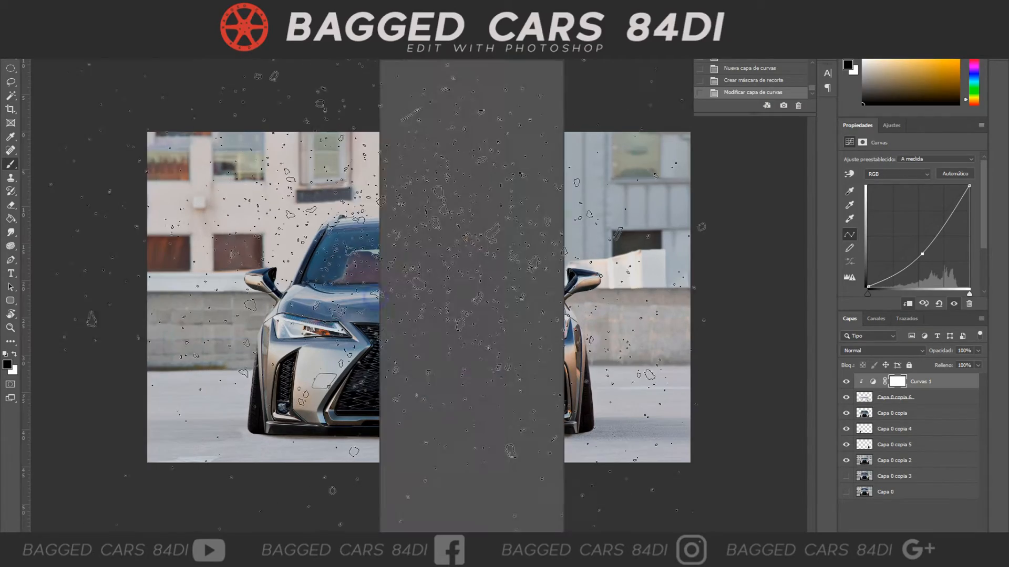
left_click_drag(493, 86, 483, 100)
left_click(263, 262)
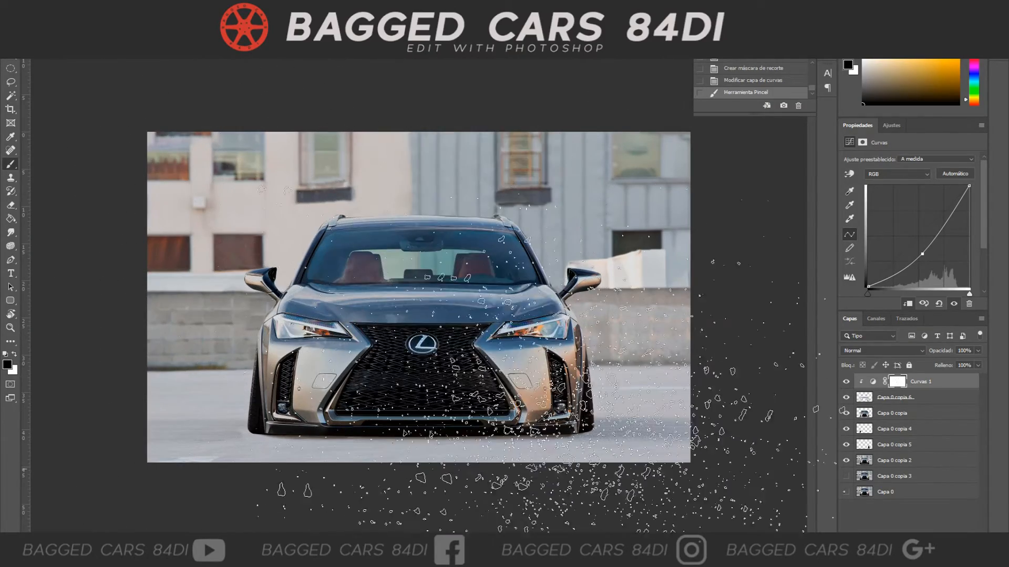
left_click(720, 462)
left_click(316, 431)
right_click(924, 381)
left_click(778, 164)
Try a Hue/Saturation adjustment clipped to the body panel layer with saturation -100 and lightness -62
left_click(915, 537)
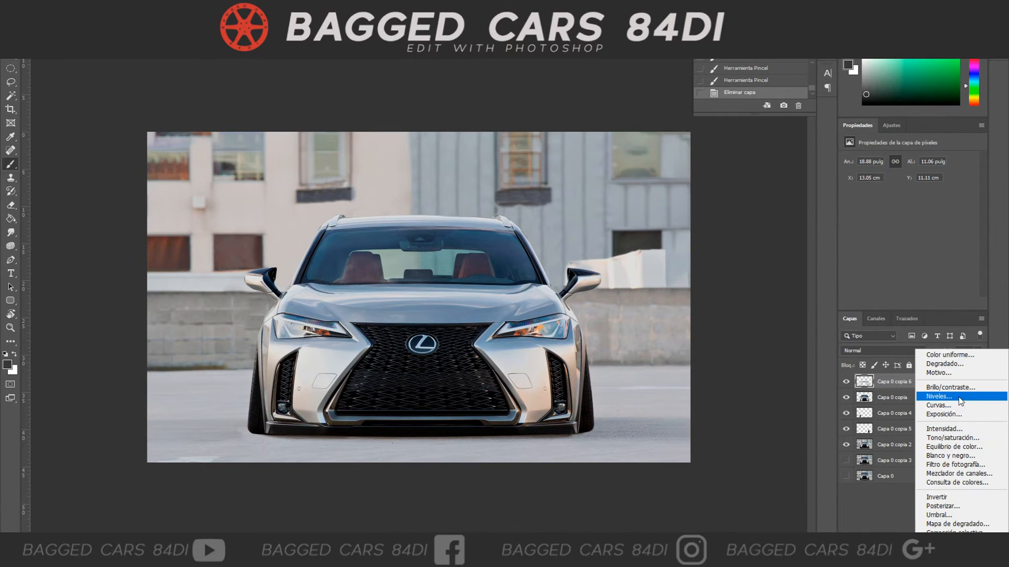
left_click(953, 438)
left_click(907, 304)
left_click_drag(909, 220, 844, 221)
left_click_drag(909, 241, 873, 240)
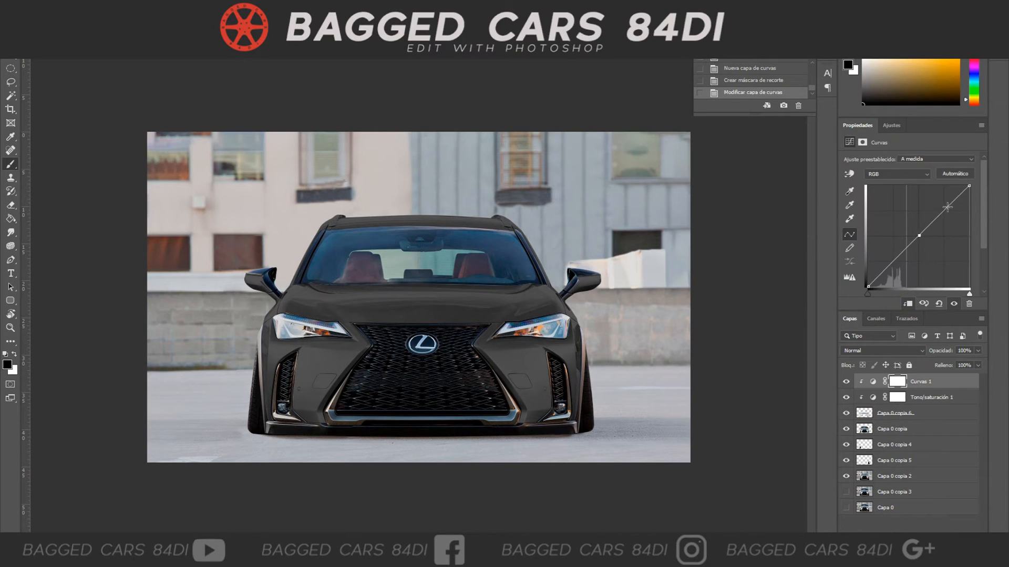
Try a clipped Curves adjustment above Hue/Saturation that lowers both the shadows and the highlights
mouse_move(900, 255)
left_mouse_down()
mouse_move(901, 246)
mouse_move(899, 263)
left_mouse_up()
mouse_move(946, 209)
left_mouse_down()
mouse_move(960, 232)
mouse_move(956, 218)
left_mouse_up()
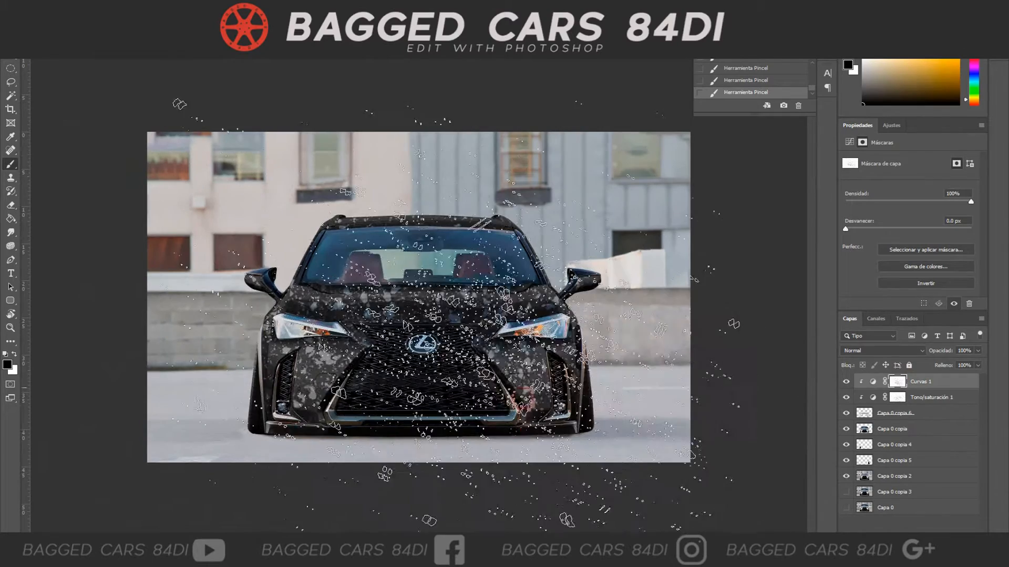
Try a different balance by readjusting the Hue/Saturation sliders and raising the midpoint of the Curves adjustment
left_click(946, 402)
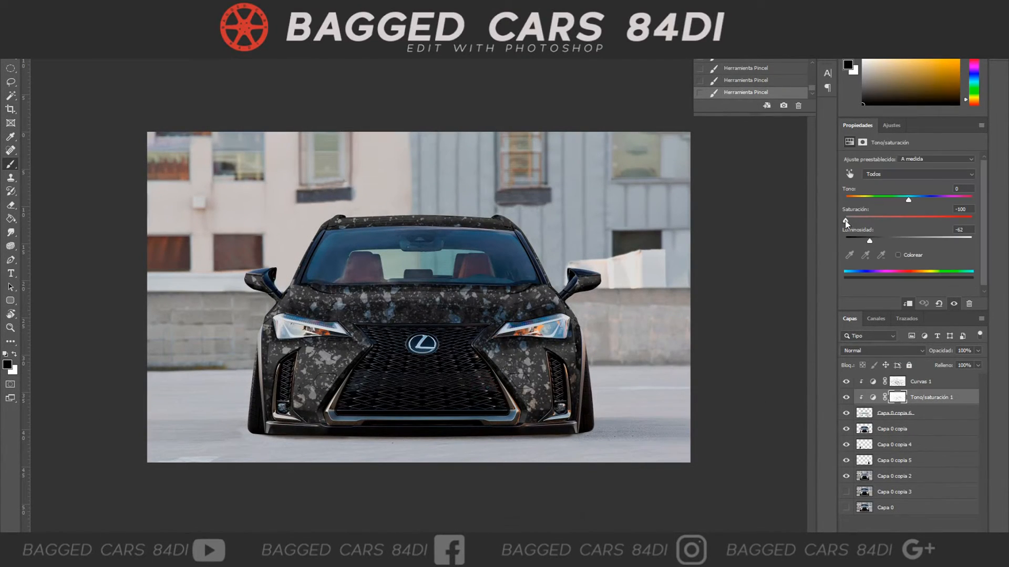
left_click_drag(869, 240, 874, 240)
left_click_drag(908, 200, 907, 201)
left_click_drag(846, 220, 822, 228)
left_click(914, 380)
left_click_drag(917, 234, 915, 227)
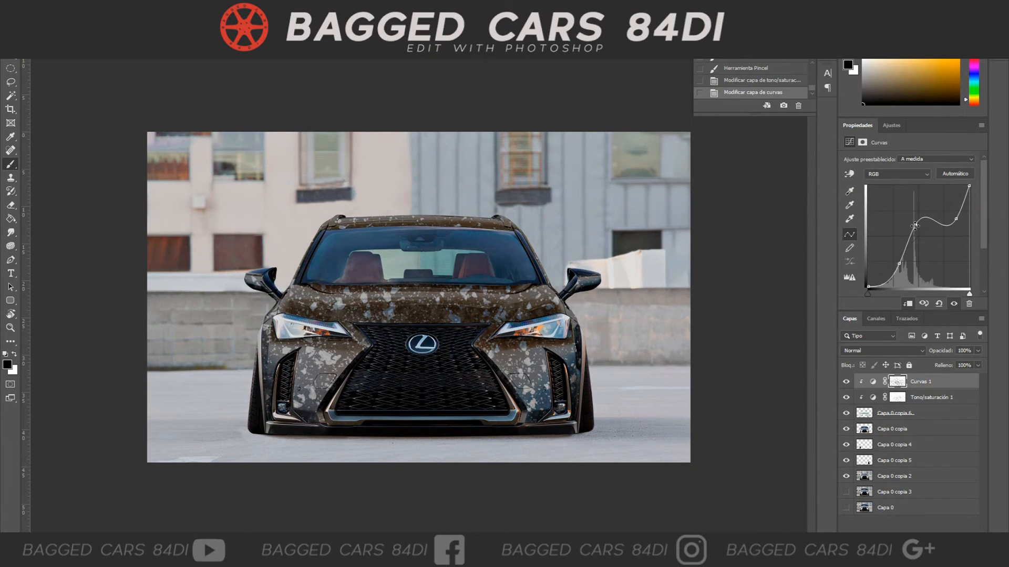
Delete the Curves and Hue/Saturation adjustment layers above the body panels
key("Delete")
right_click(919, 382)
left_click(788, 181)
left_click(465, 207)
Add a Color Balance adjustment clipped to the body panel layer, pushing its midtones strongly toward red and yellow
left_click(915, 537)
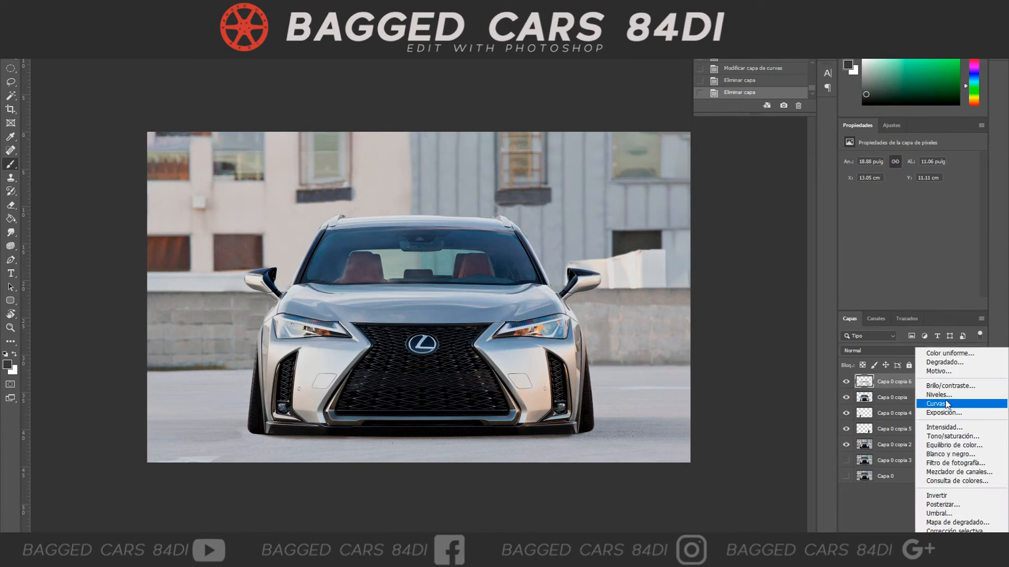
left_click(951, 443)
left_click(908, 303)
left_click_drag(895, 183, 943, 190)
left_click_drag(894, 217, 819, 207)
Set the Color Balance shadows to +49 red, -74 magenta and -27 yellow
left_click(919, 161)
left_click(912, 169)
left_click_drag(896, 182, 922, 184)
left_click_drag(829, 180, 916, 181)
left_click_drag(894, 198, 870, 211)
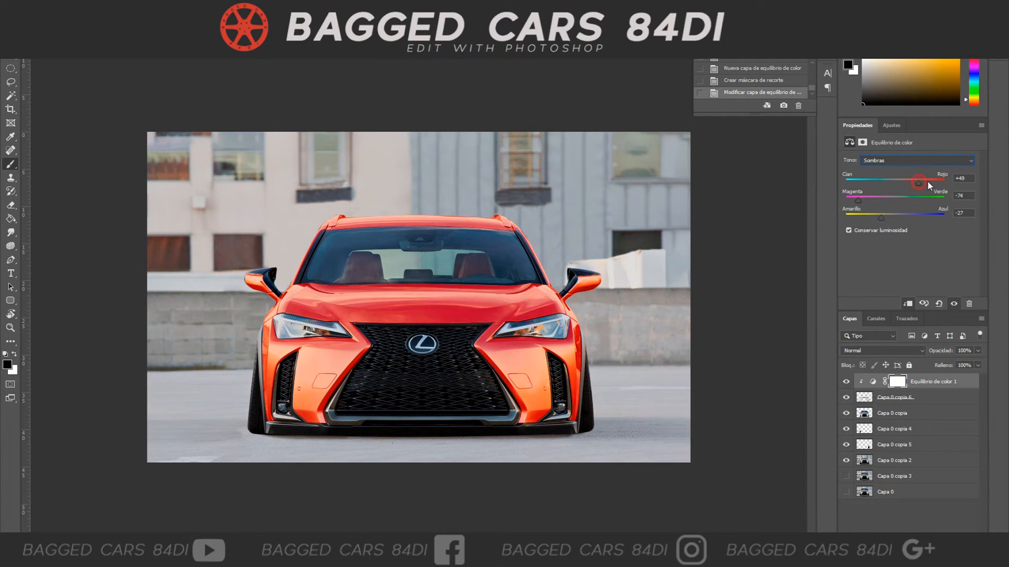
Fine-tune the Color Balance sliders for another tonal range and slightly reduce the yellow in the midtones
left_click_drag(899, 189, 895, 188)
left_click_drag(895, 200, 898, 200)
left_click_drag(895, 217, 904, 215)
left_click(917, 160)
left_click(877, 177)
mouse_move(846, 217)
left_mouse_down()
mouse_move(874, 218)
mouse_move(854, 217)
left_mouse_up()
Add a clipped Curves adjustment above Color Balance and shape a three-point curve that deepens the red body paint
left_click(932, 535)
left_click(935, 406)
left_click(907, 304)
left_click_drag(919, 236, 930, 244)
left_click_drag(952, 217, 949, 214)
mouse_move(901, 273)
left_mouse_down()
mouse_move(911, 277)
mouse_move(904, 268)
left_mouse_up()
left_click_drag(930, 243, 951, 211)
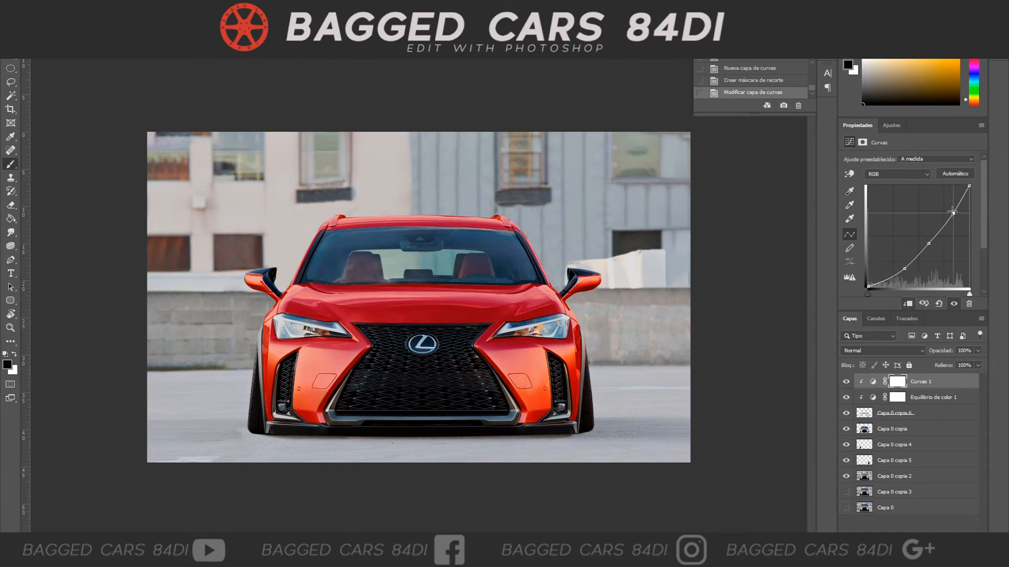
left_click(946, 399, "shift")
key("ctrl+g")
right_click(922, 381)
right_click(923, 387)
left_click(756, 368)
left_click(60, 6)
left_click(68, 17)
Group the Curves, Color Balance and body panel layers together and add a layer mask to the group
left_click(924, 415, "shift")
key("ctrl+g")
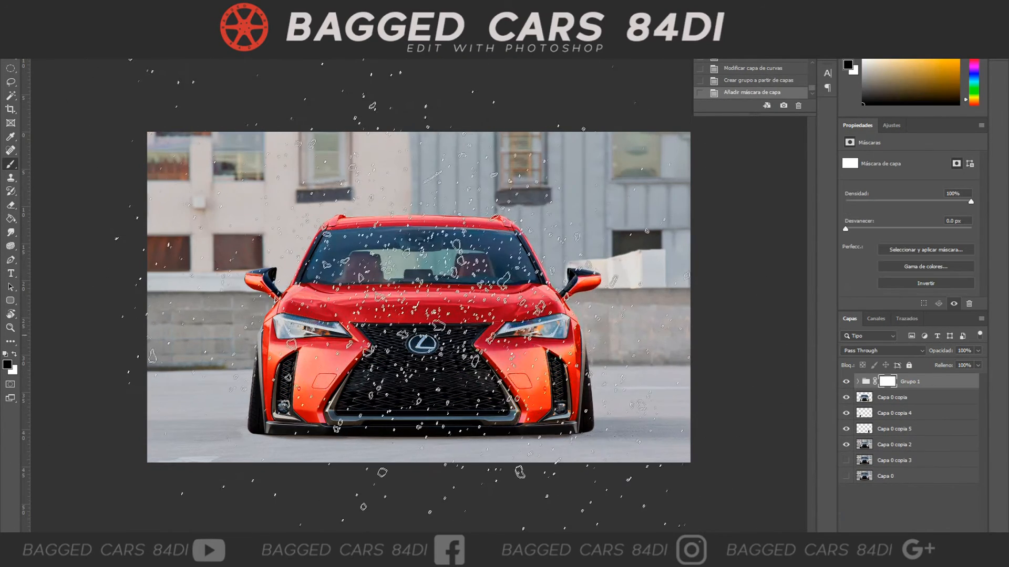
Try a special-effects brush preset for painting on the group's mask
right_click(511, 272)
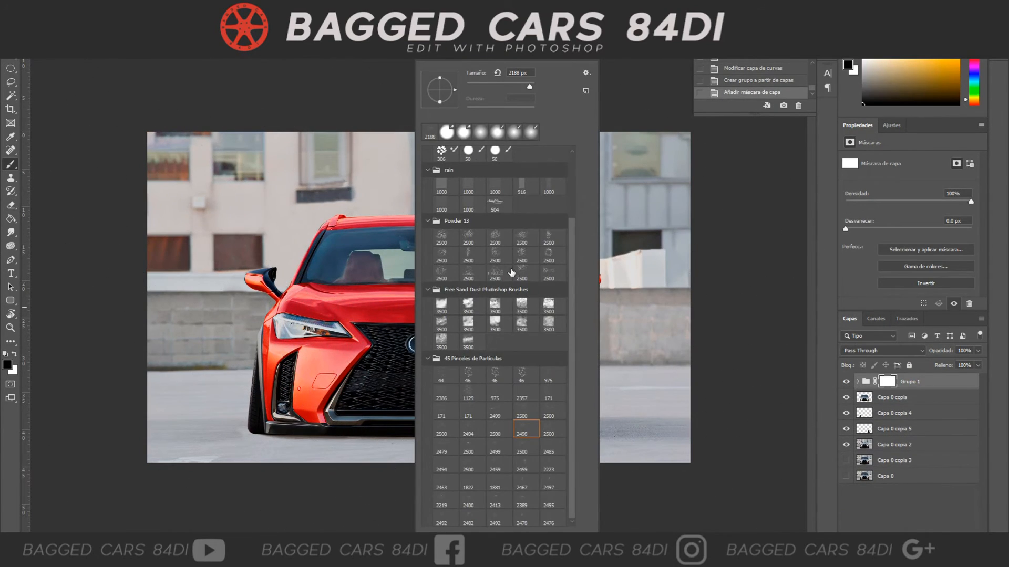
scroll(456, 164, "up", 3)
left_click(494, 215)
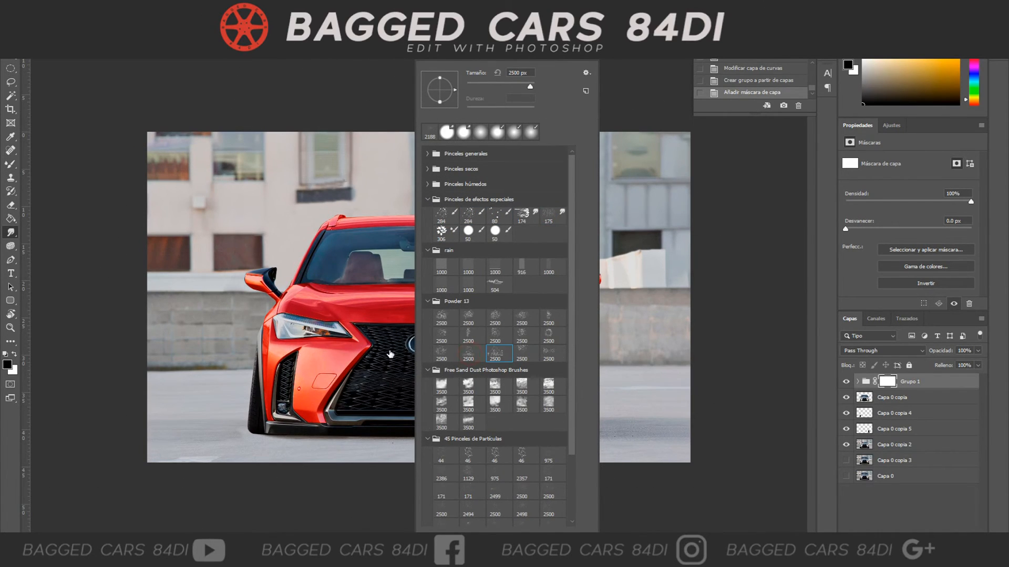
Switch to the Pencil tool and choose a brush tip from the Free Sand Dust Photoshop Brushes set
right_click(12, 167)
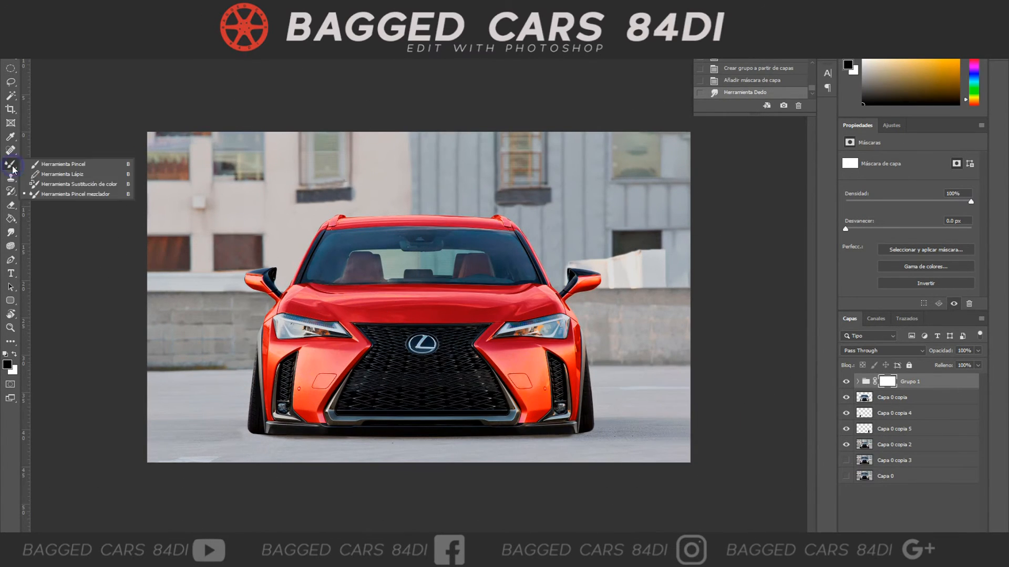
left_click(63, 164)
right_click(463, 215)
scroll(473, 231, "down", 5)
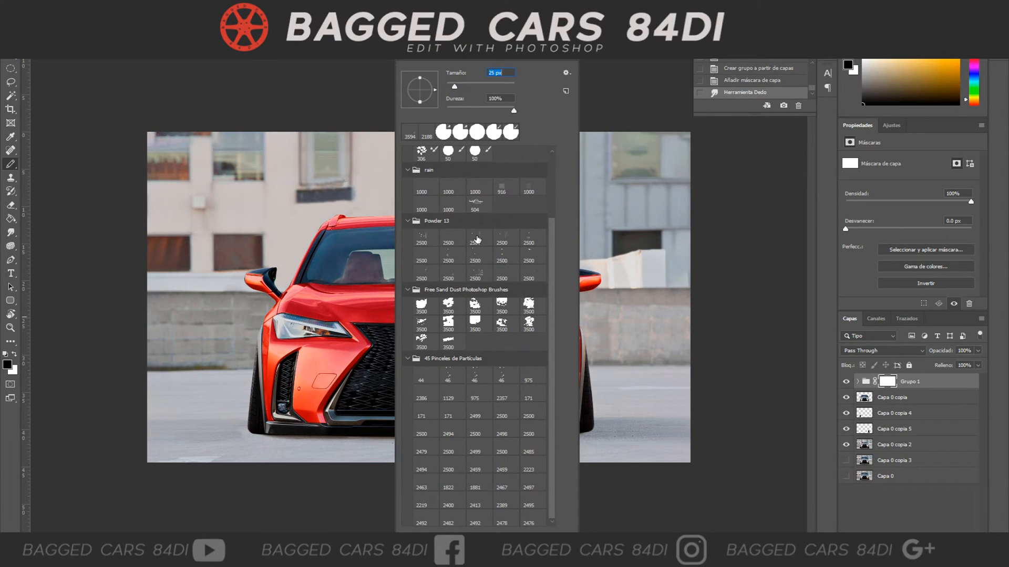
left_click(422, 304)
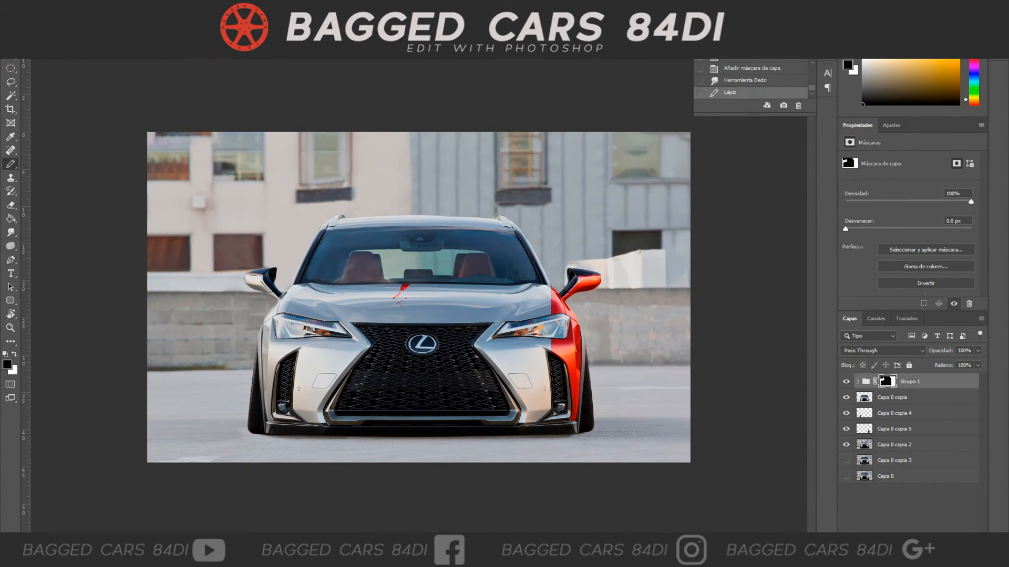
Undo the splatter stamp and try a resized sand dust tip on the group's mask
key("alt+e")
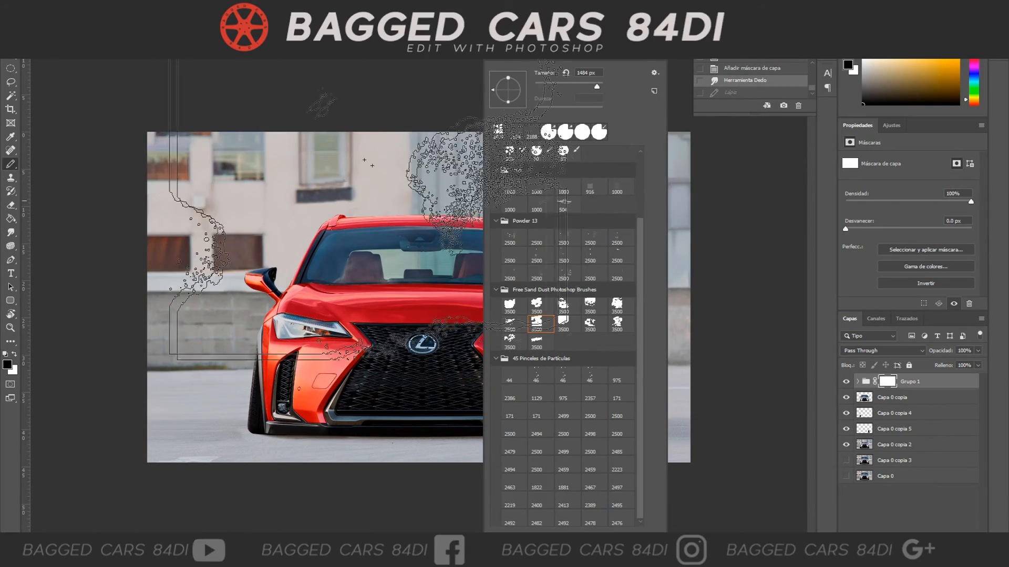
left_click_drag(594, 85, 596, 86)
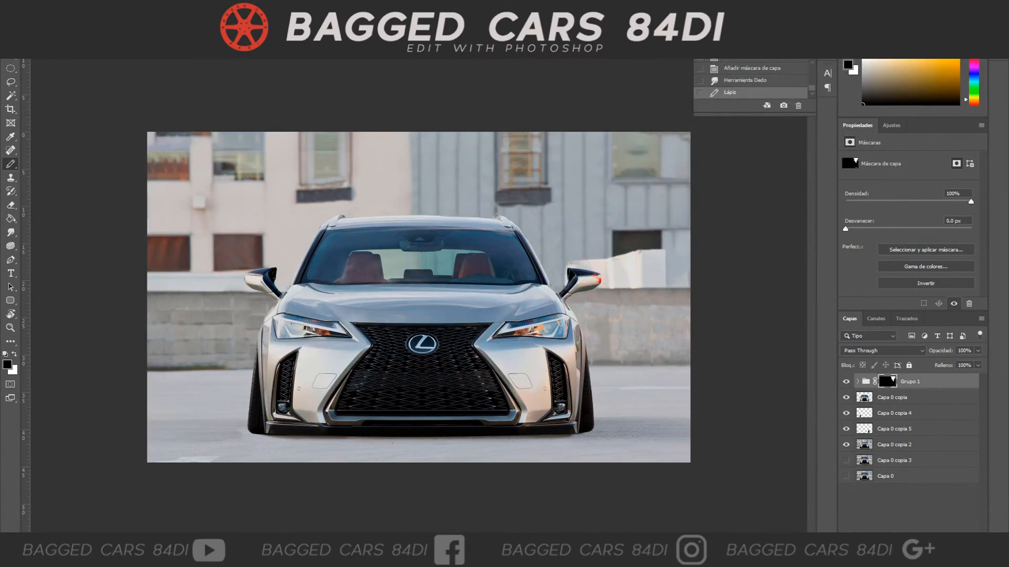
key("ctrl+z")
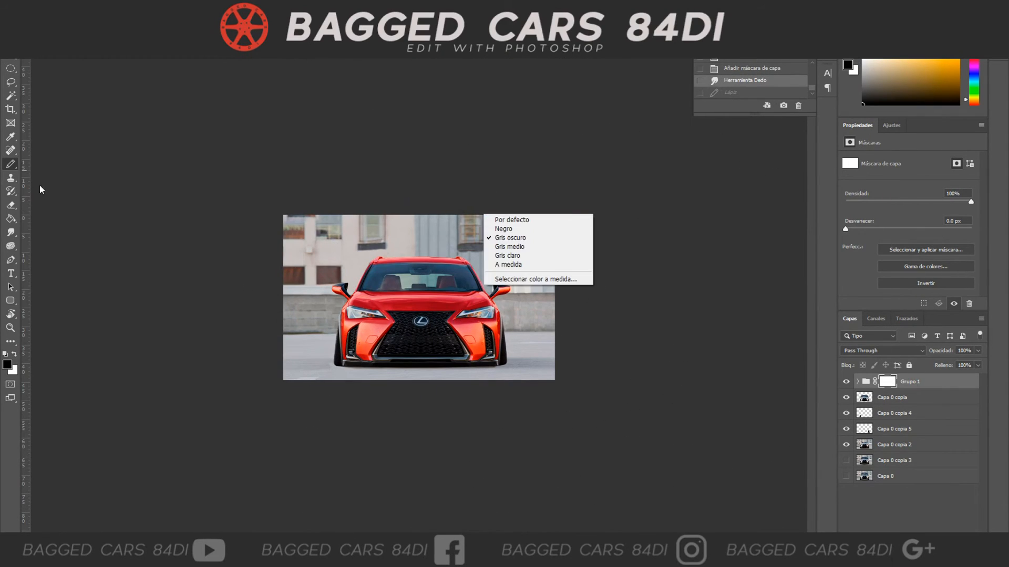
Select the first Free Sand Dust brush tip at 3500 px for the Pencil tool
key("F5")
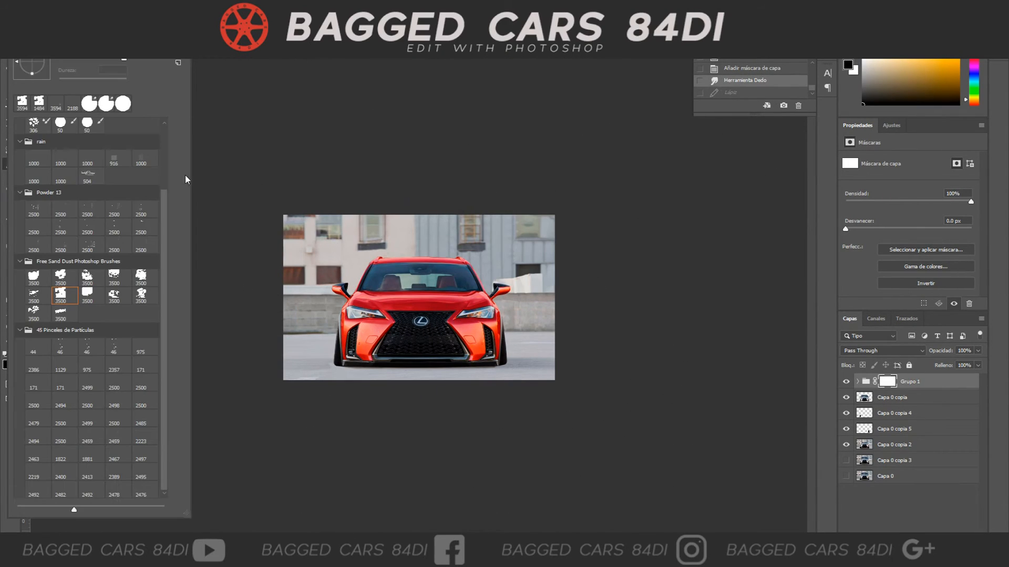
left_click(178, 62)
left_click(38, 288)
key("F5")
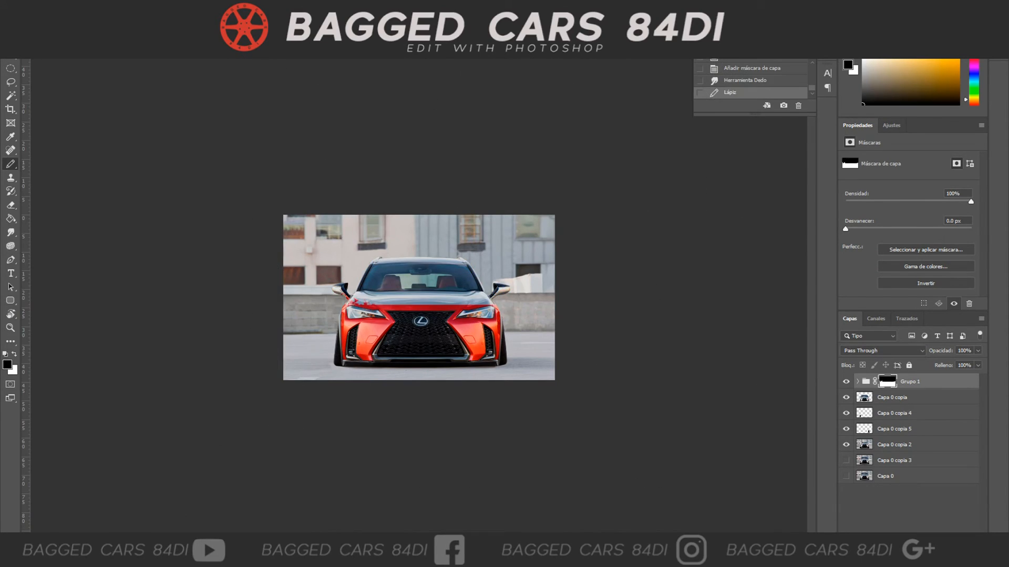
Try stamping the sand dust tip over the car's lower front, and undo that stamp
left_click(500, 424)
left_click(60, 5)
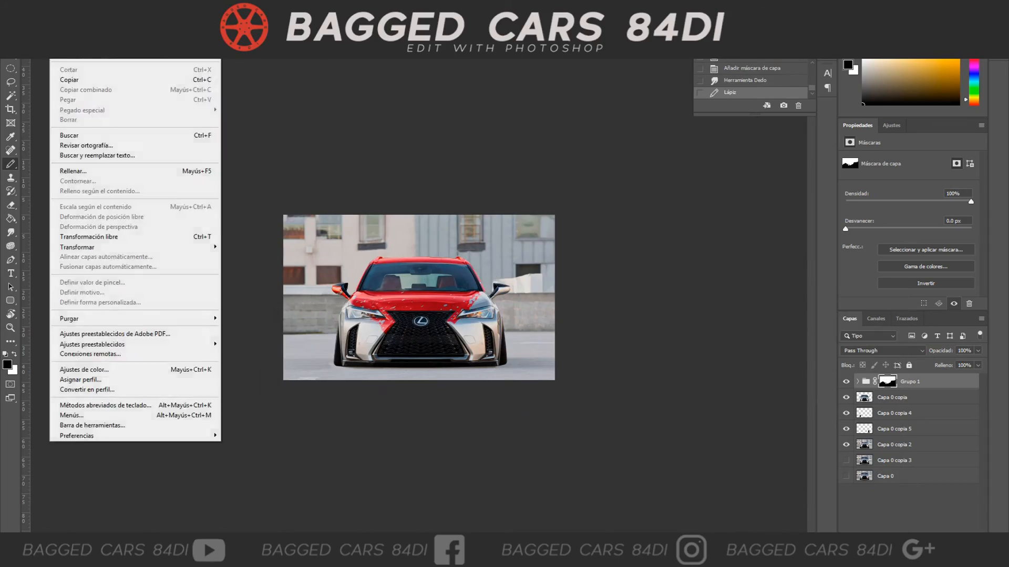
left_click(68, 16)
Stamp the sand dust tip in black on the group's mask over the lower body, rotating the tip between stamps
left_click(333, 491)
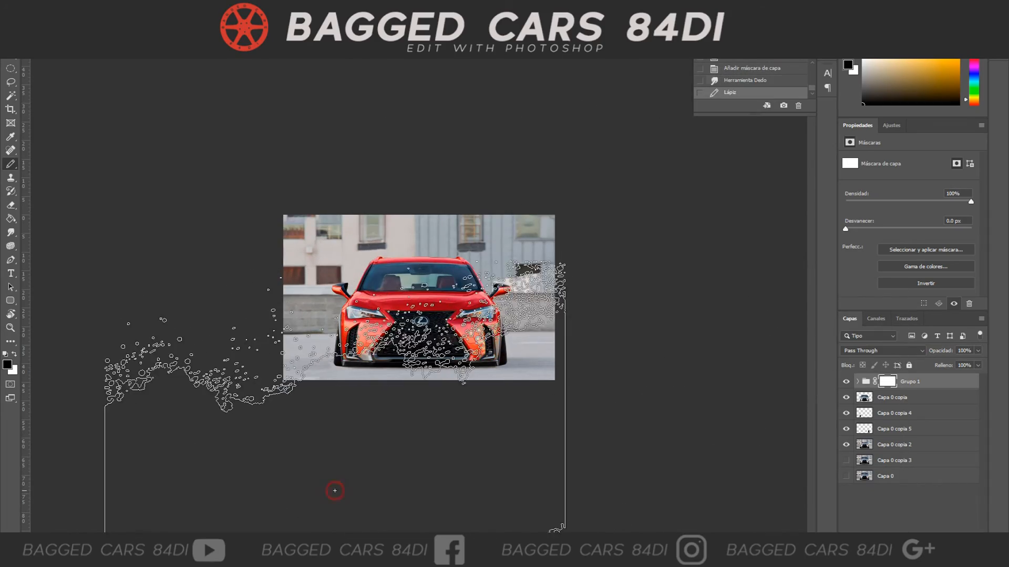
right_click(329, 405)
right_click(375, 300)
left_click(398, 74)
left_click(118, 126)
Rotate the sand dust tip and stamp more splatter on the group's mask from above, covering the roof
right_click(529, 236)
left_click(544, 81)
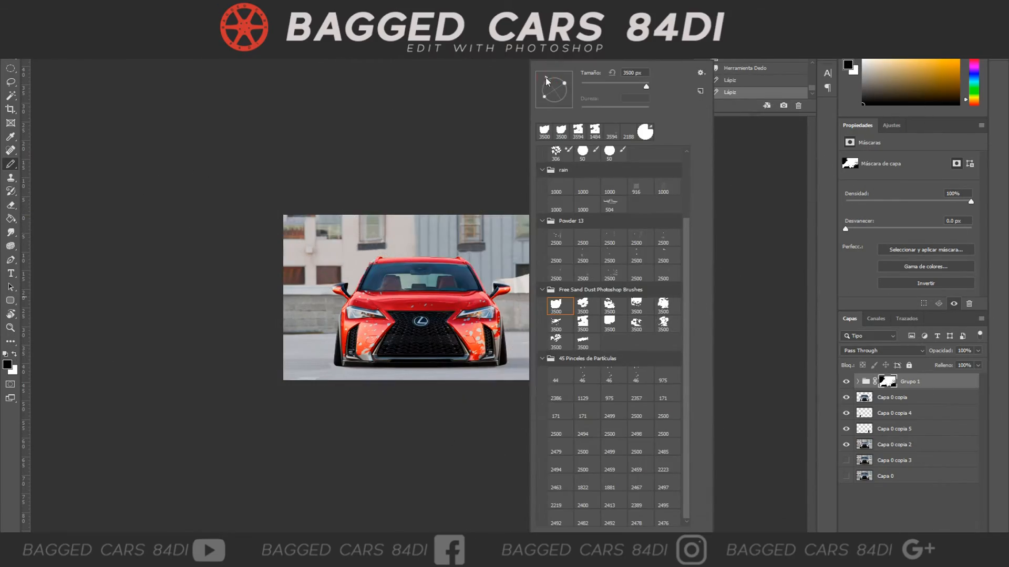
left_click(484, 159)
right_click(506, 145)
right_click(569, 180)
right_click(565, 229)
right_click(496, 194)
left_click(508, 84)
left_click(491, 100)
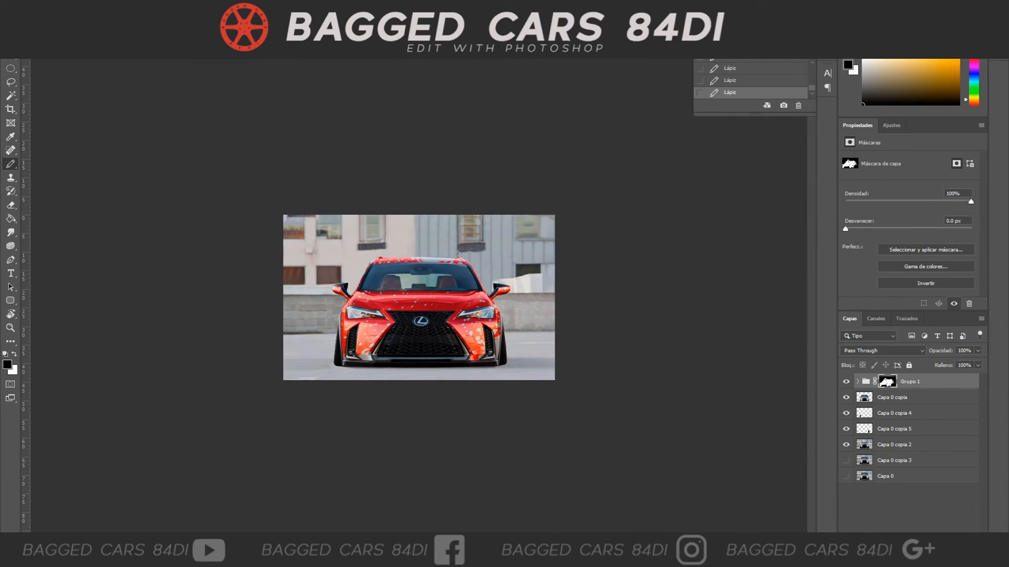
Reduce the sand dust tip to 419 px, try a stamp on the group's mask and undo it
key("ctrl+plus")
key("ctrl+plus")
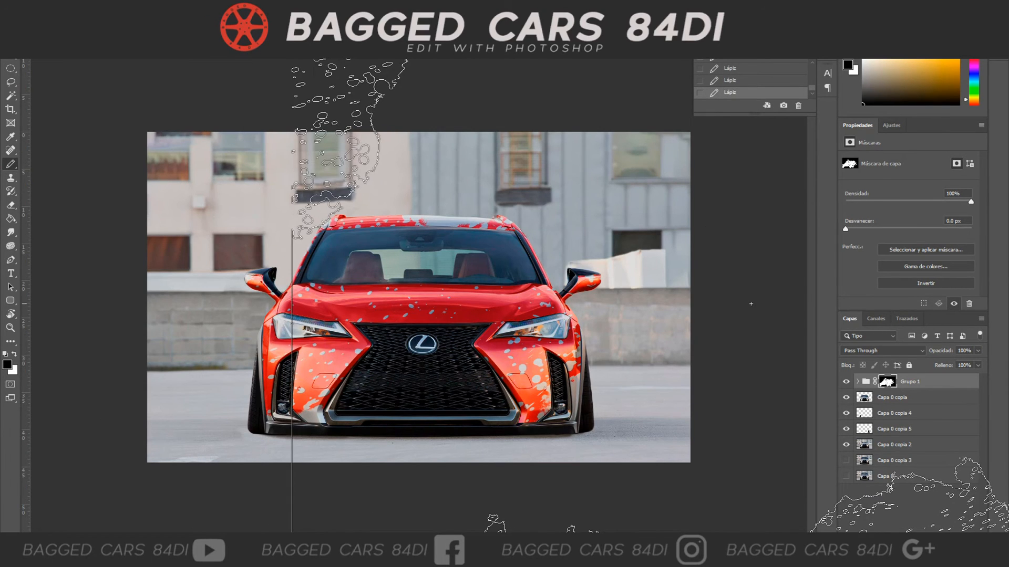
right_click(307, 269)
left_click(602, 239)
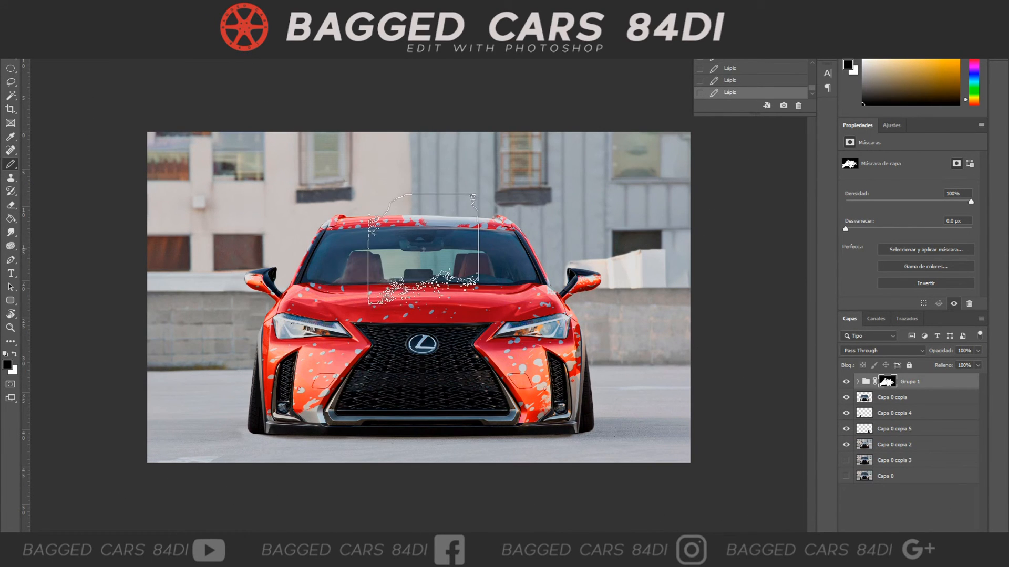
right_click(328, 282)
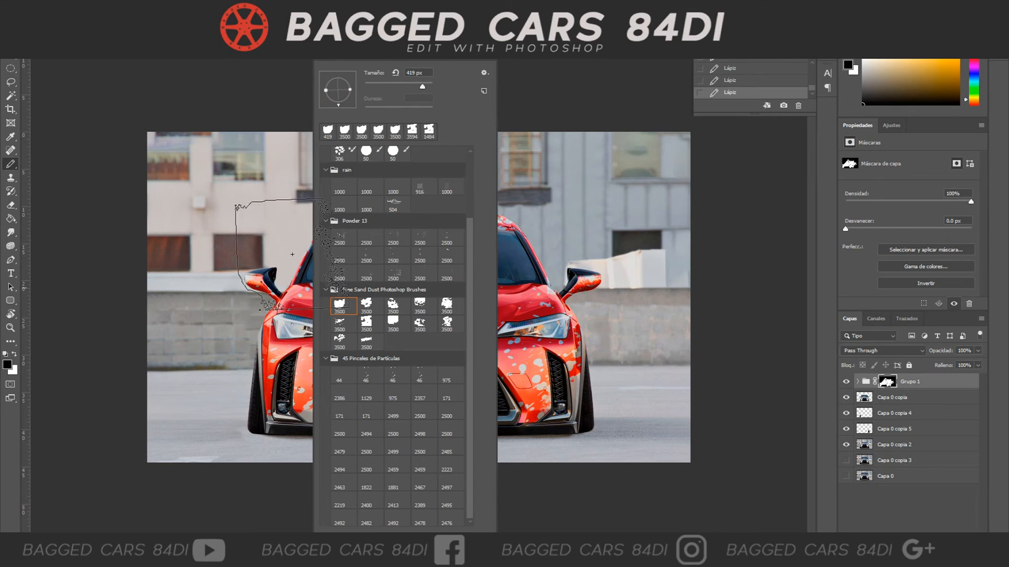
left_click(234, 344)
key("ctrl+z")
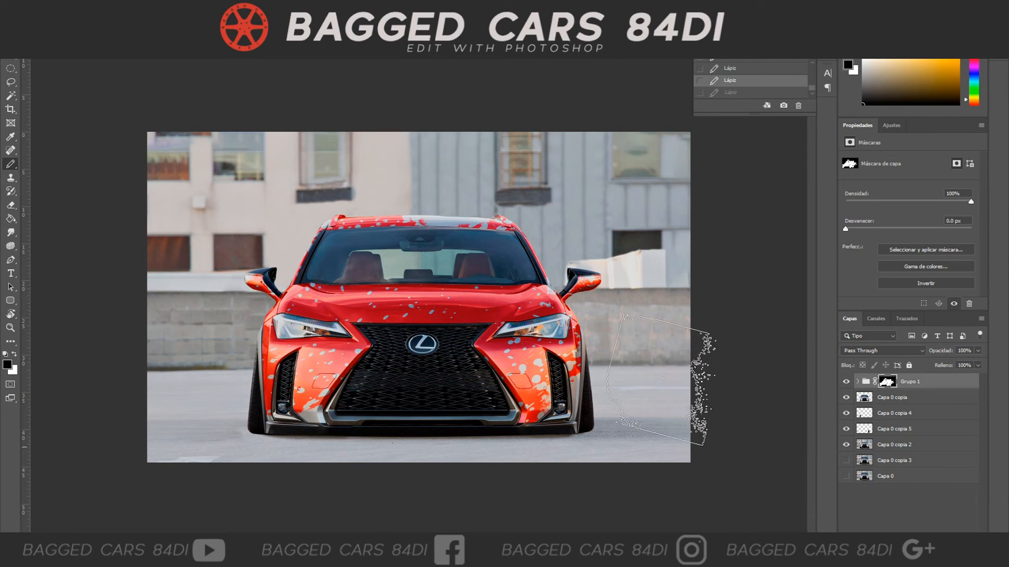
Rotate the sand dust tip and stamp it in white on the group's mask over the roof area
right_click(423, 176)
left_click(14, 354)
right_click(442, 165)
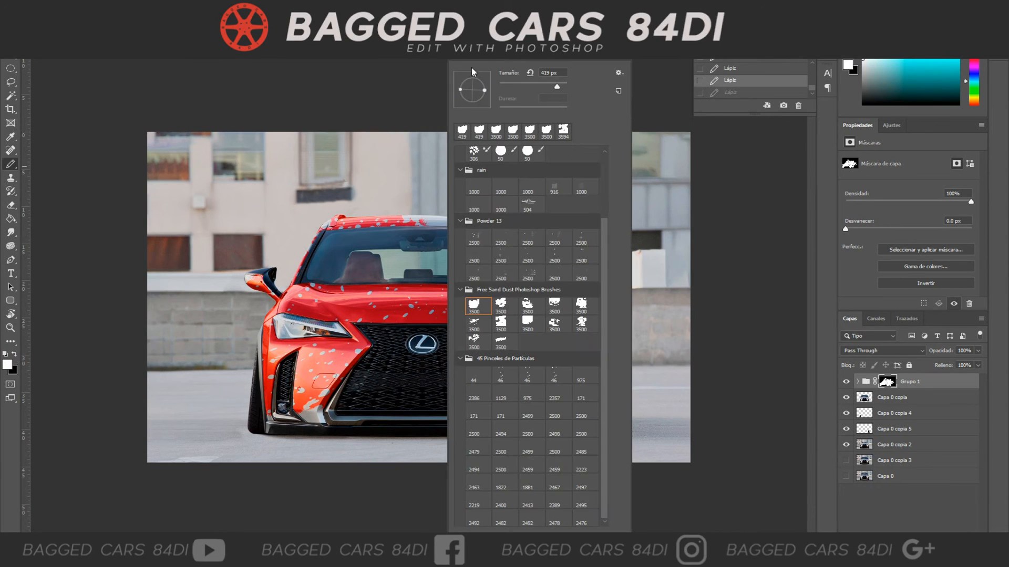
left_click(429, 180)
left_click(365, 191)
left_click(264, 238)
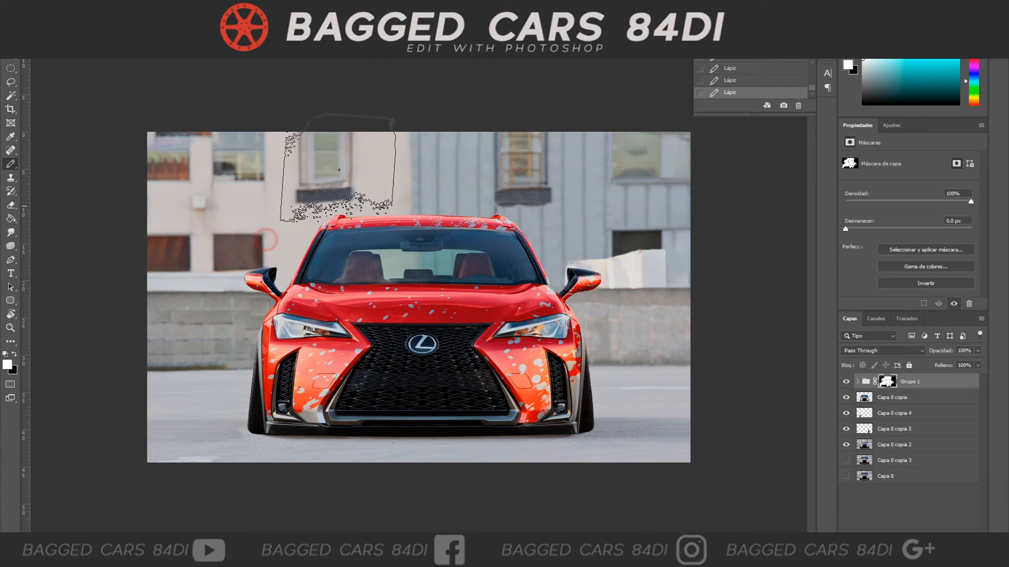
Duplicate Grupo 1, hide the original group, and delete the copy's layer mask
mouse_move(450, 555)
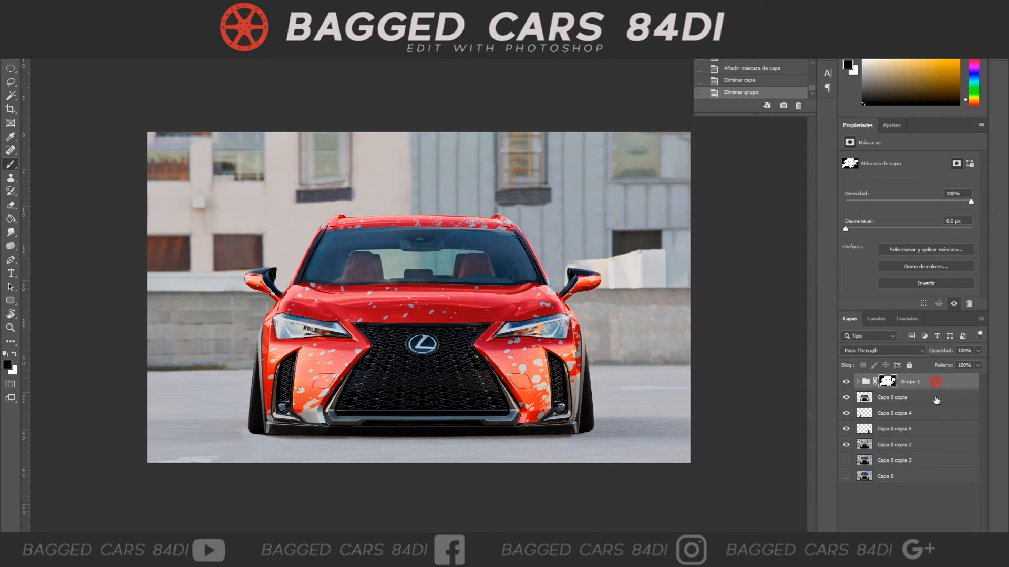
key("ctrl+j")
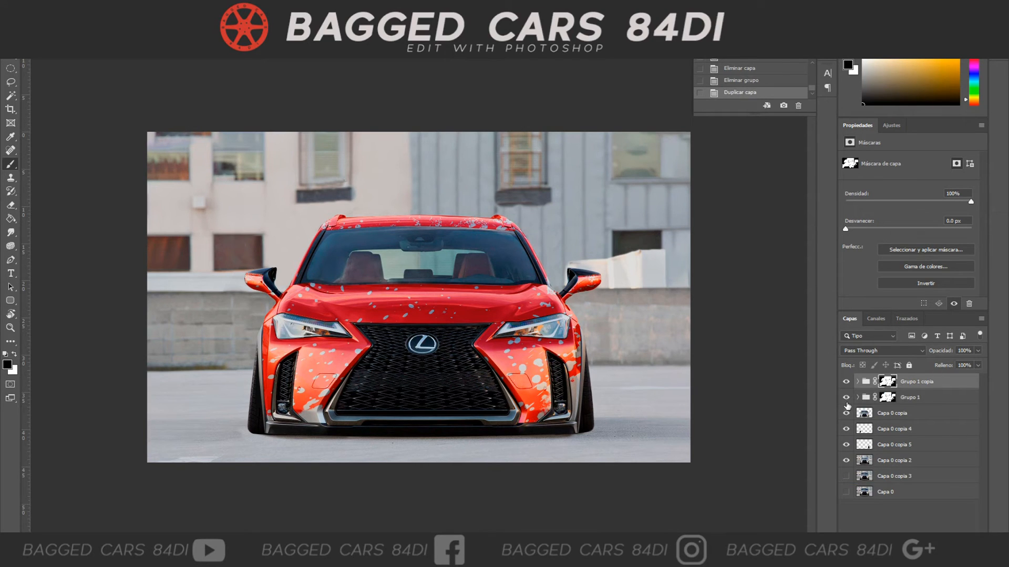
right_click(887, 384)
left_click(894, 402)
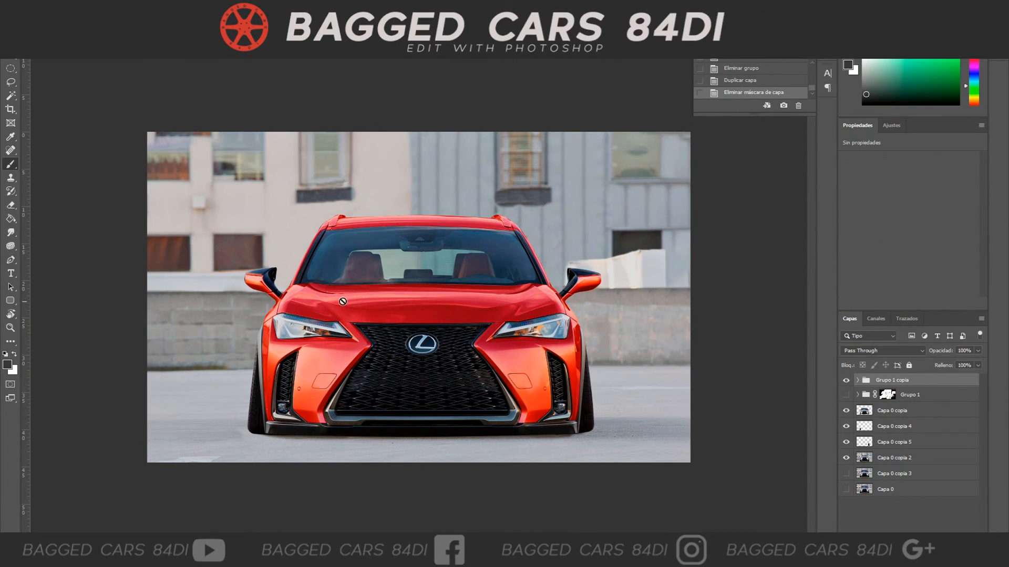
Place five vertical guides around the car's centre line as stripe boundaries, with the outermost one at 40.20 cm
left_click(10, 260)
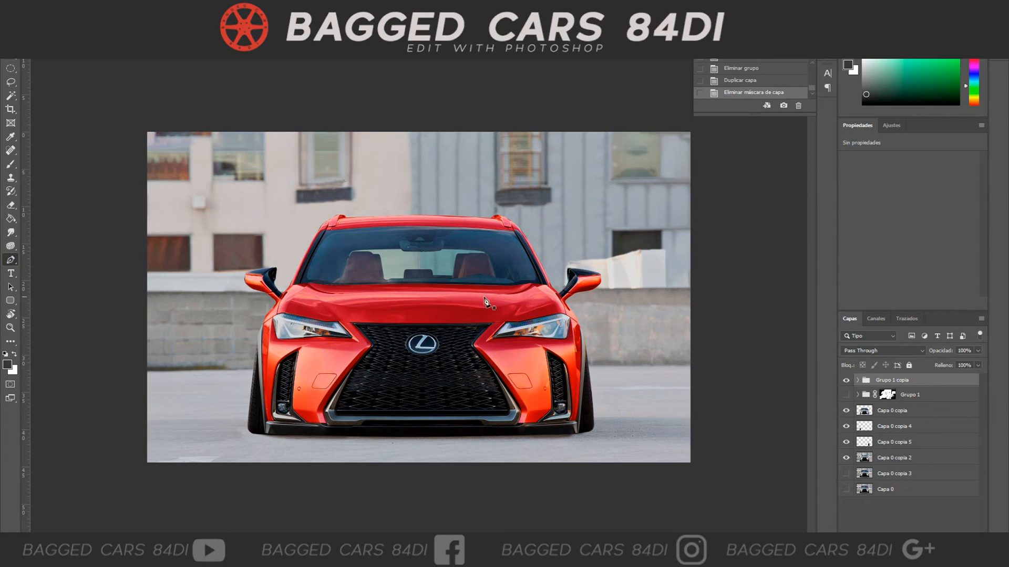
key("ctrl+z")
left_click_drag(28, 322, 426, 347)
left_click_drag(26, 310, 418, 351)
left_click(10, 58)
left_click_drag(431, 337, 428, 338)
left_click_drag(26, 301, 400, 329)
left_click_drag(31, 323, 447, 365)
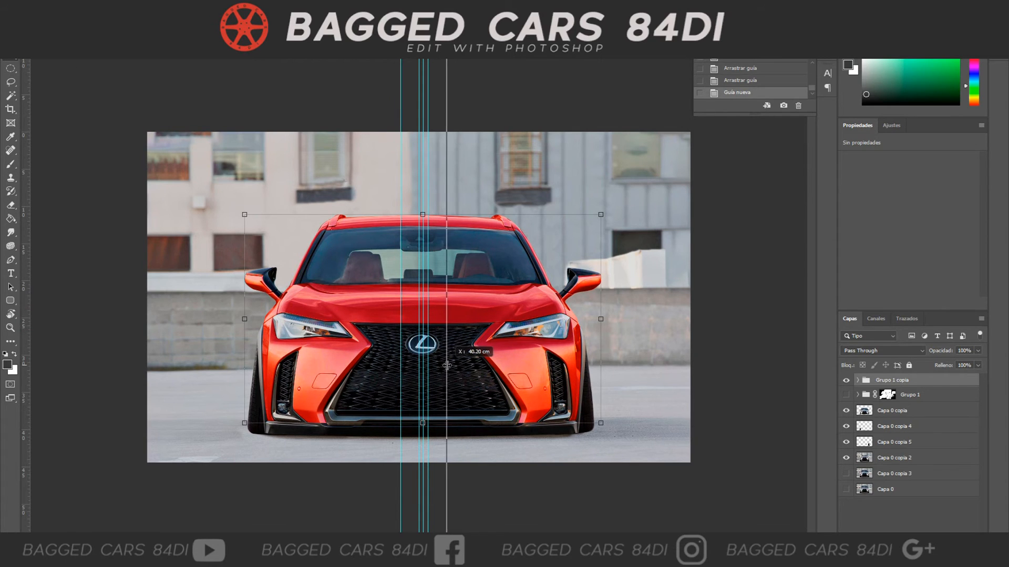
Select the rectangular area from the photo's left side to the first guide, and deselect it
right_click(13, 70)
left_click(50, 67)
left_click_drag(391, 158, 400, 452)
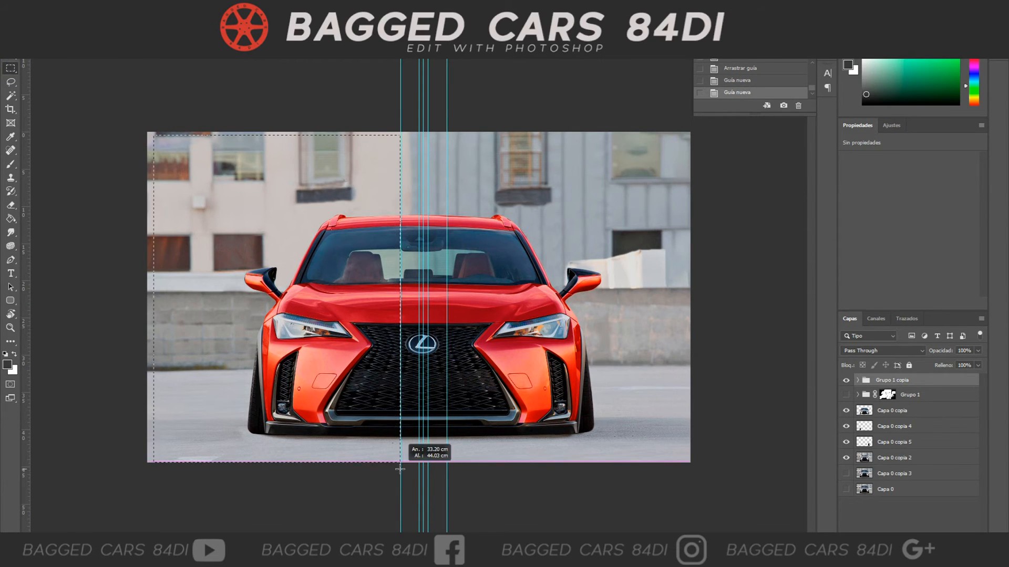
key("ctrl+d")
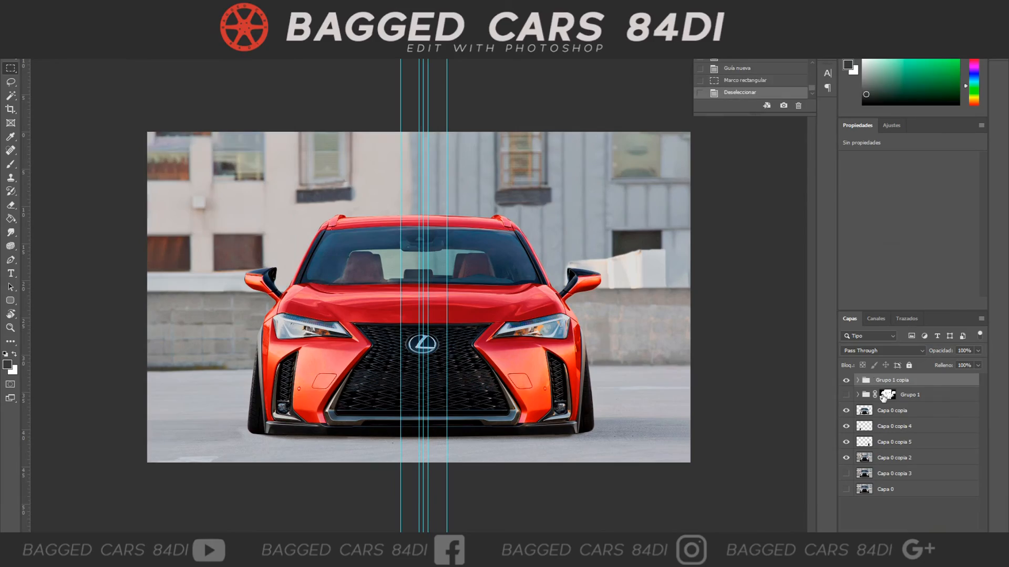
Add a mask to the group copy, select the area left of the first guide, and try clearing it
left_click(907, 537)
left_click_drag(208, 163, 400, 444)
key("Delete")
key("Delete")
Brush a camo fabric texture onto the group copy's mask inside the selected left side
left_click(11, 165)
right_click(315, 231)
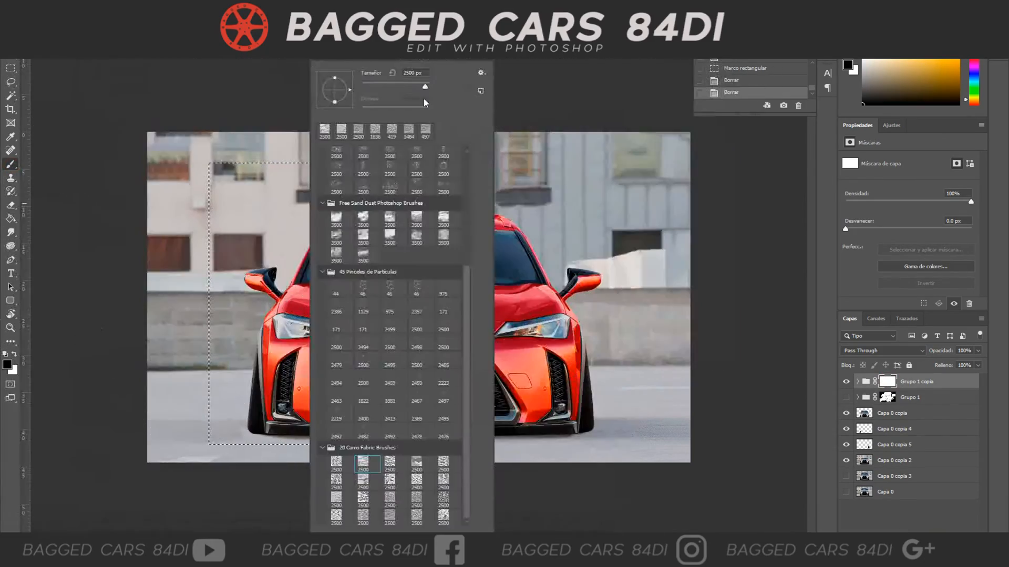
mouse_move(256, 163)
left_mouse_down()
mouse_move(351, 209)
mouse_move(381, 412)
left_mouse_up()
Switch to a round brush with 100% hardness and paint the mask black across the selected left side
right_click(332, 258)
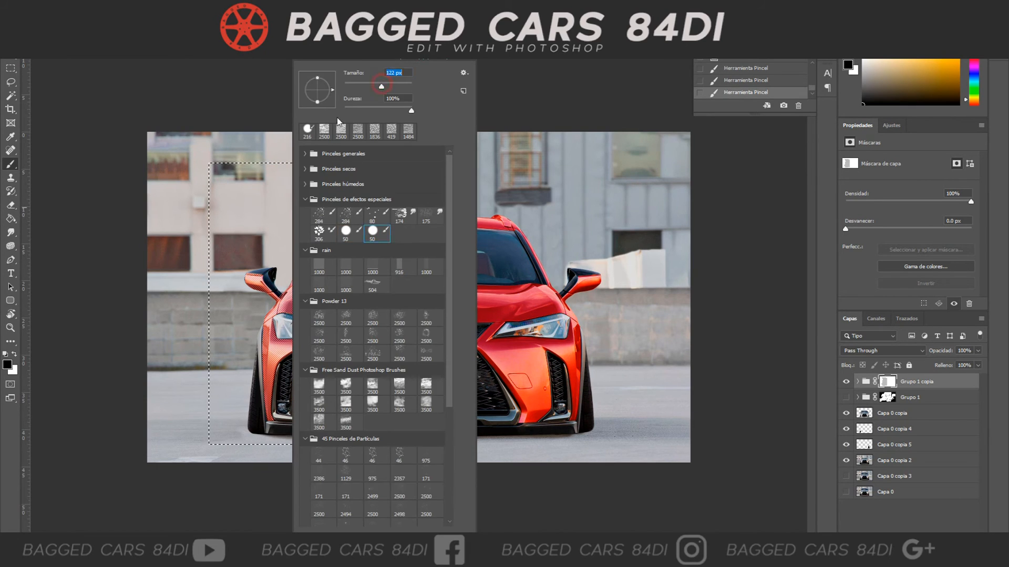
key("Return")
right_click(308, 98)
right_click(245, 148)
left_click(298, 170)
left_click(261, 156)
double_click(298, 168)
mouse_move(350, 209)
left_mouse_down()
mouse_move(254, 457)
mouse_move(404, 148)
left_mouse_up()
Select the area beyond the last guide and paint the mask black there, hiding the red on the car's other side
left_click_drag(473, 241, 449, 457)
left_click(11, 164)
mouse_move(472, 221)
left_mouse_down()
mouse_move(493, 389)
mouse_move(588, 294)
left_mouse_up()
left_click(160, 7)
left_click(173, 30)
Select the narrow strip between the central guides and paint it black on the mask, splitting the red into two stripes
left_click(11, 68)
left_click_drag(425, 432, 427, 433)
key("b")
left_click_drag(424, 321, 424, 218)
key("ctrl+d")
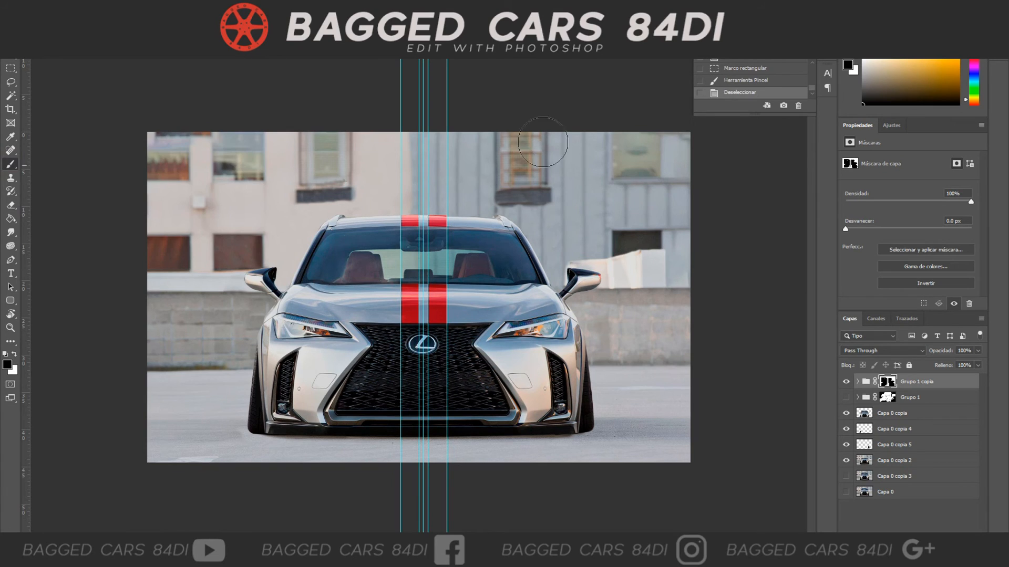
Remove the guides from the canvas
left_click(160, 8)
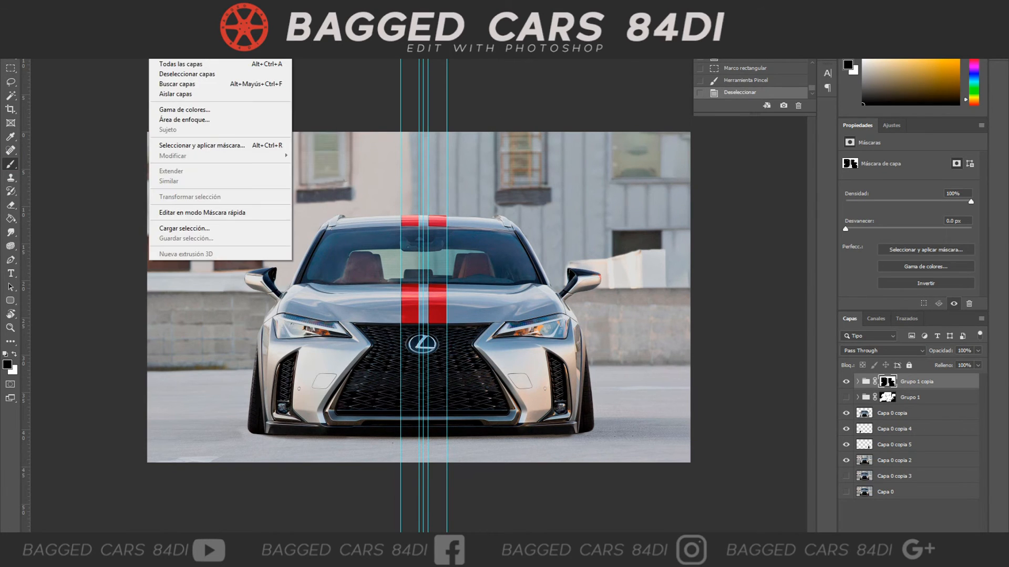
mouse_move(229, 8)
left_click(257, 261)
Select a narrow vertical strip along the left stripe's outer edge and paint it white on the mask
left_click_drag(403, 326, 403, 326)
left_click(437, 222)
left_click_drag(404, 236, 404, 327)
key("x")
key("b")
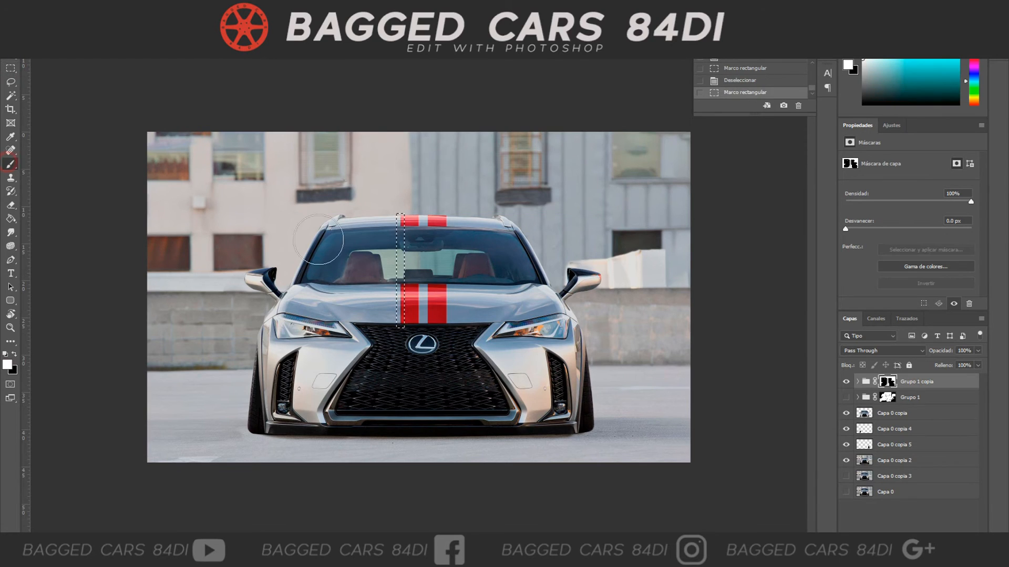
key("ctrl+d")
Select a thin strip outside the right stripe, paint it white on the mask, and deselect
left_click_drag(449, 327, 453, 327)
key("b")
left_click_drag(459, 215, 457, 321)
key("ctrl+d")
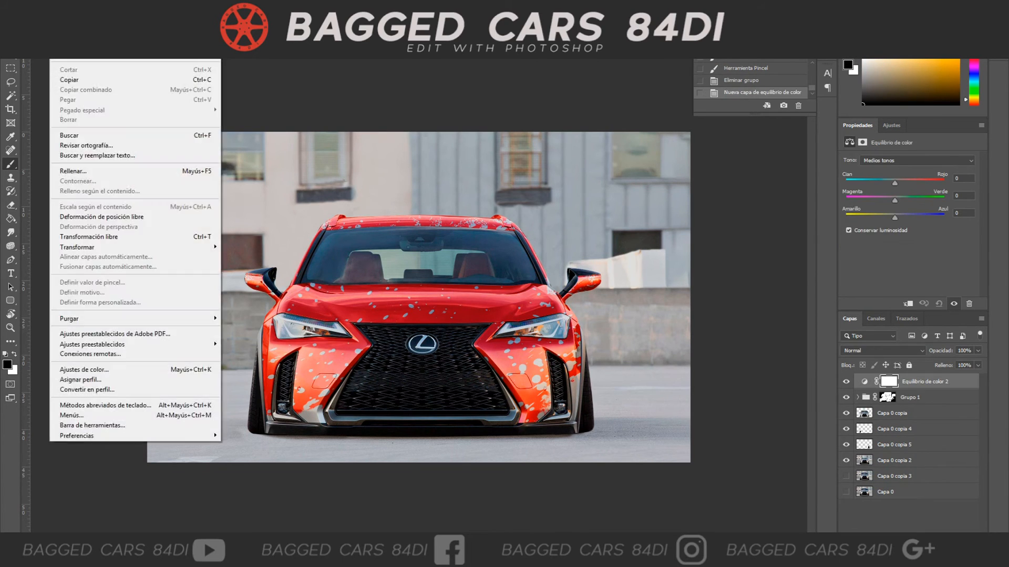
Replace the new Color Balance layer with a Hue/Saturation layer clipped to Grupo 1
left_click(67, 68)
left_click(952, 441)
left_click(908, 303)
Try a black body color by setting the Hue/Saturation layer to saturation -100 and lightness -56
left_click_drag(908, 197, 873, 241)
left_click(939, 303)
left_click_drag(908, 220, 888, 222)
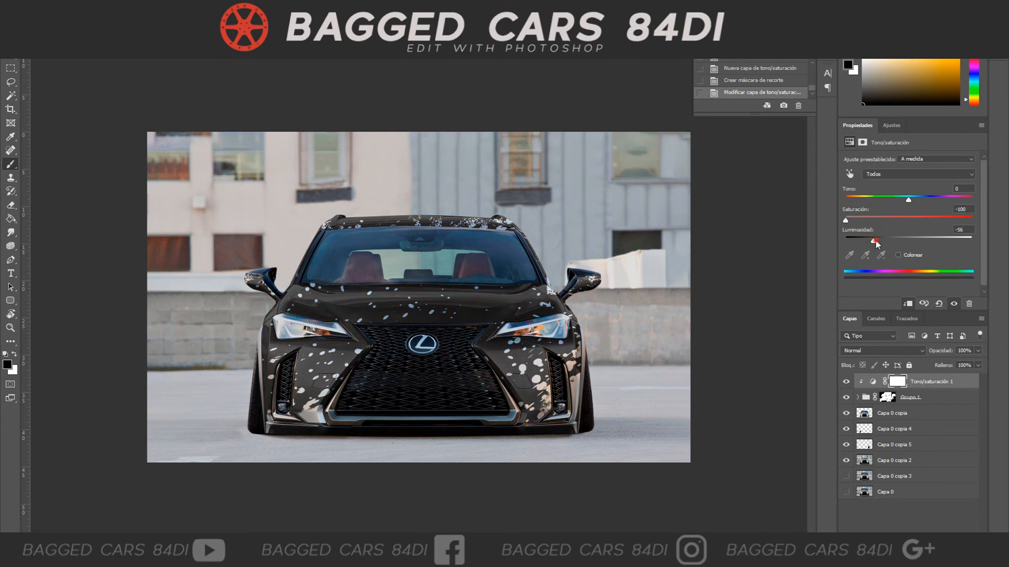
Set the lightness to -31 and the saturation to -5, and toggle the adjustment to compare
left_click_drag(872, 241, 889, 239)
left_click(882, 223)
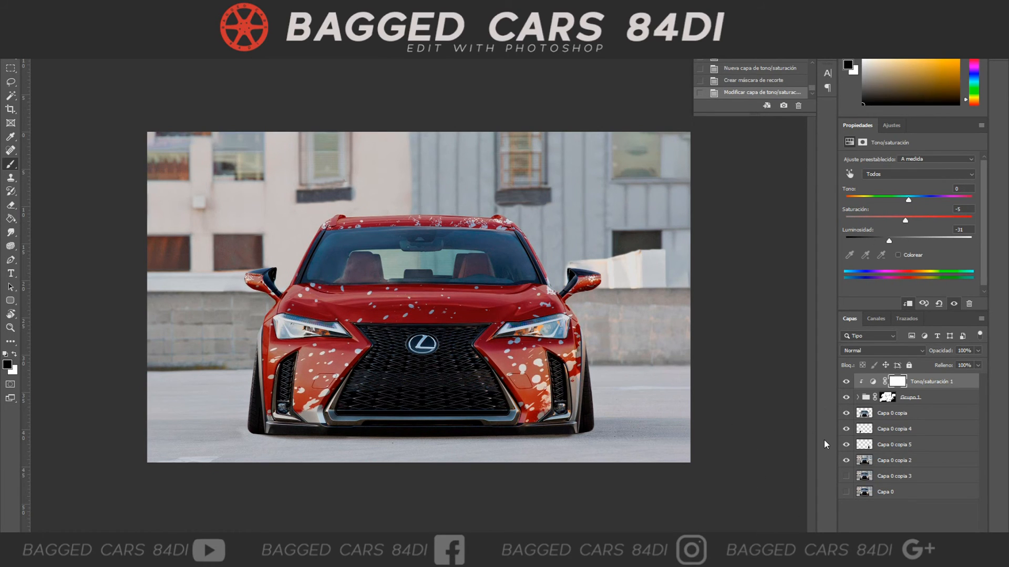
left_click(846, 382)
left_click(846, 381)
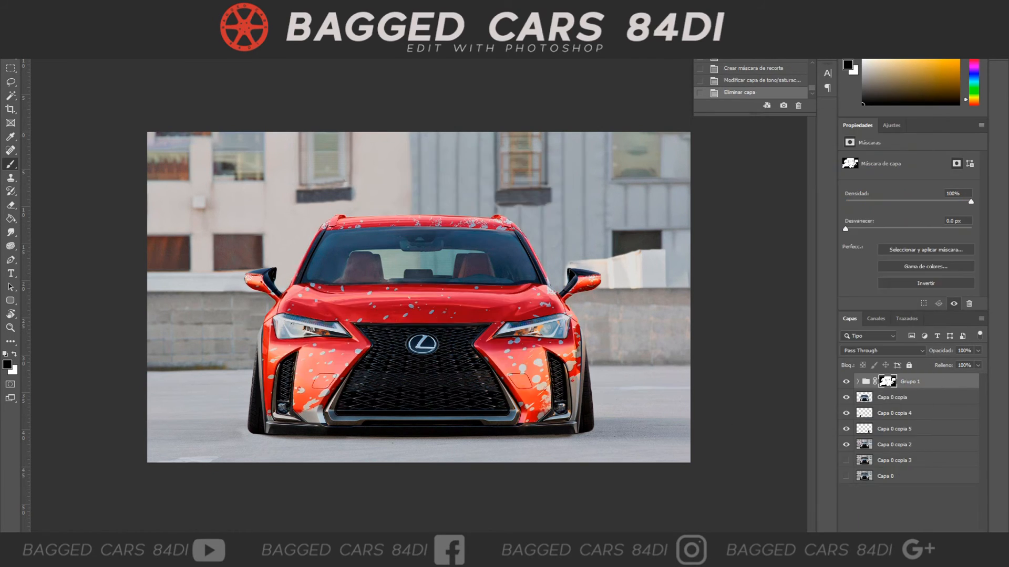
Replace the Hue/Saturation layer with a clipped Curves layer, lower its midpoint slightly, and toggle it to compare
mouse_move(920, 243)
left_mouse_down()
mouse_move(923, 251)
mouse_move(927, 244)
left_mouse_up()
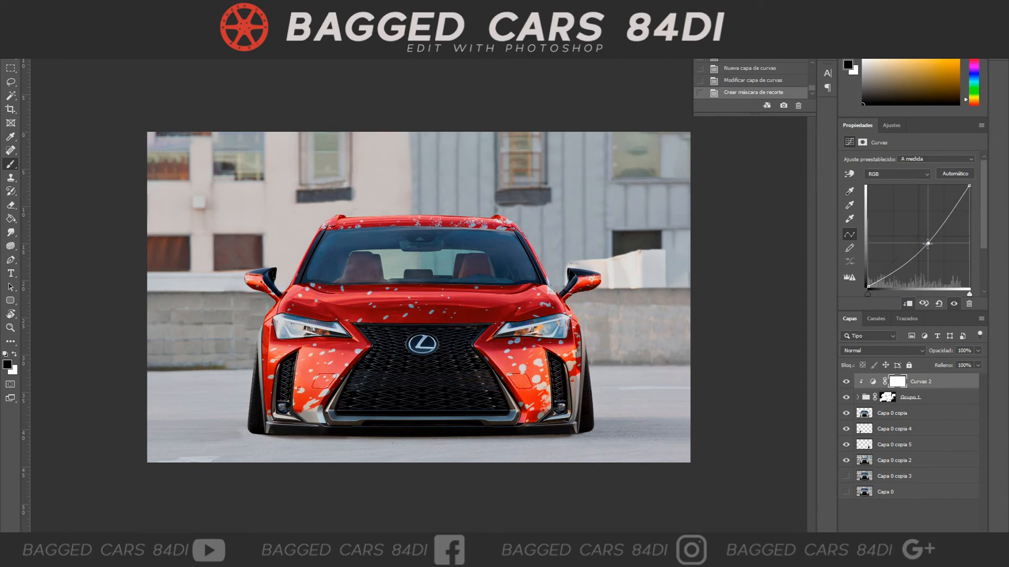
left_click(845, 382)
left_click(846, 381)
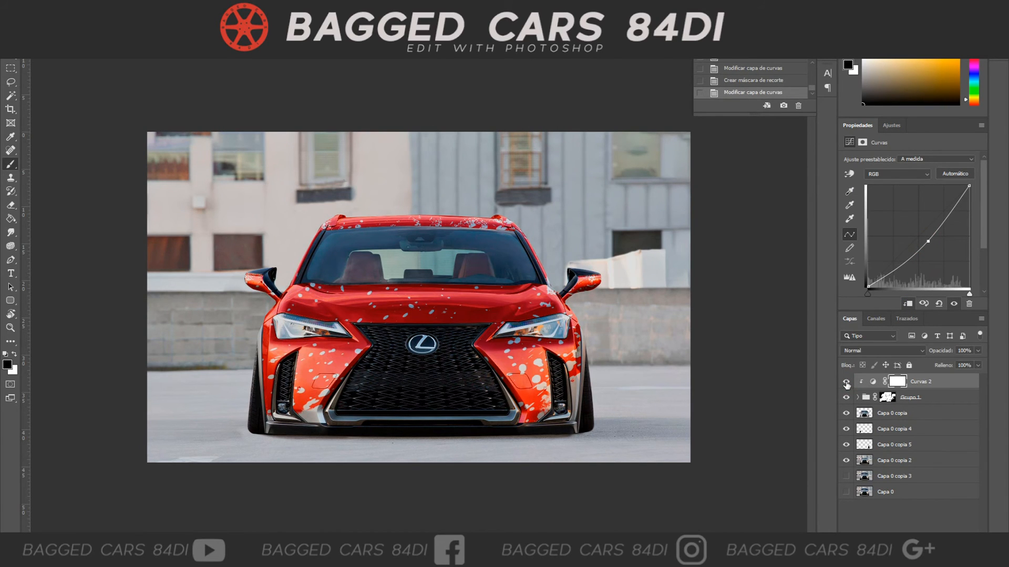
Clone-stamp the ground beneath the car on Capa 0 copia 2, and toggle Capa 0 copia to check
left_click(888, 460)
left_click(11, 178)
key("F5")
key("F5")
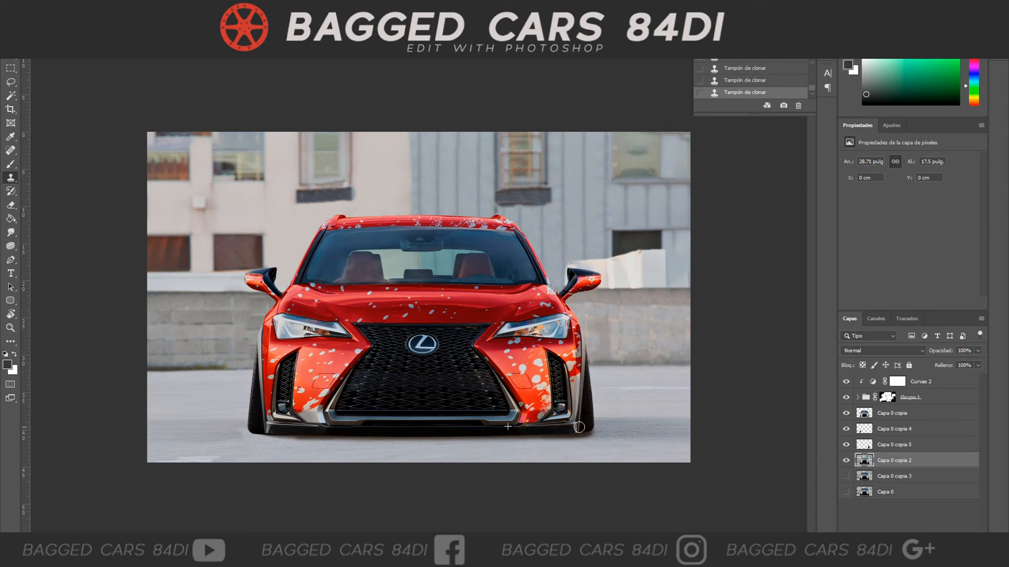
left_click(846, 413)
left_click(846, 413)
Add a Hue/Saturation layer clipped to Capa 0 copia 2 and set its lightness to -57
left_click(915, 536)
left_click(953, 435)
left_click(907, 303)
left_click_drag(909, 240, 872, 241)
Use a flattened soft round brush at 3945 px and 0% hardness on the Hue/Saturation mask around the car's base
key("b")
right_click(297, 90)
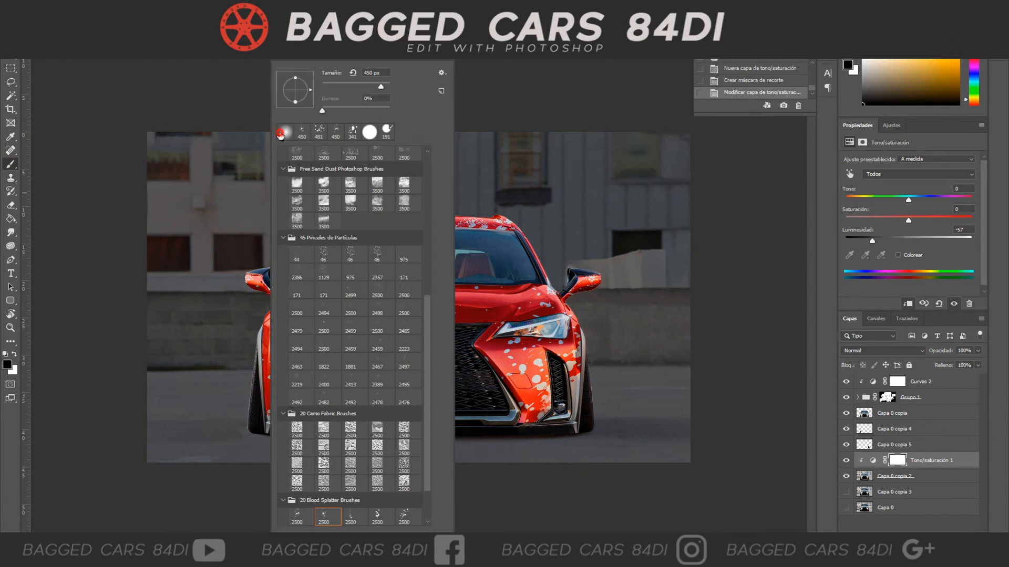
left_click_drag(381, 86, 386, 86)
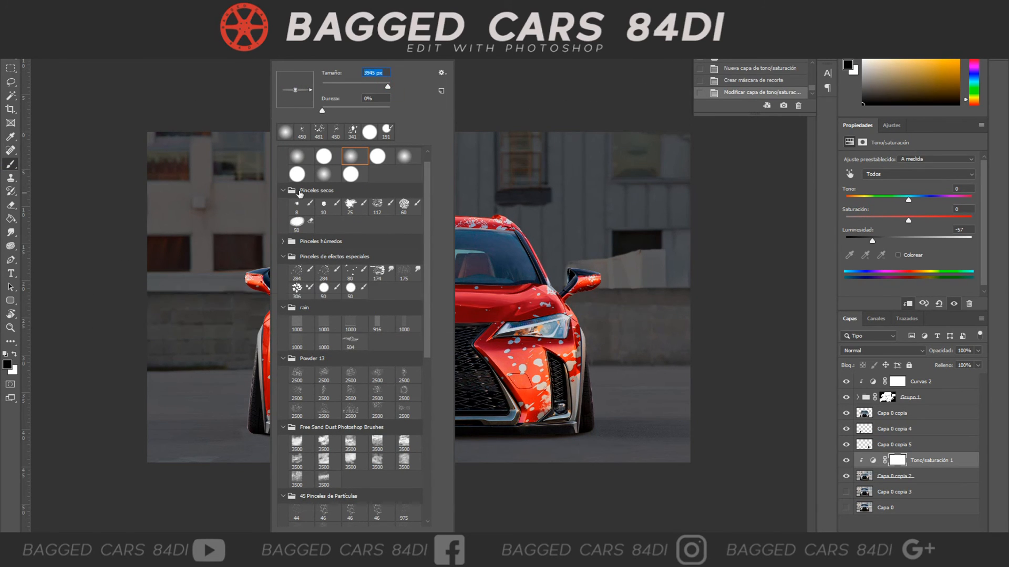
key("Return")
left_click(435, 417)
left_click(436, 417)
mouse_move(435, 409)
left_mouse_down()
mouse_move(439, 324)
mouse_move(444, 423)
mouse_move(465, 253)
mouse_move(451, 187)
mouse_move(452, 529)
left_mouse_up()
Paint a soft black band along the photo's bottom edge on a new layer, and set its opacity to 50%
key("ctrl+shift+alt+n")
left_click(7, 364)
key("Return")
mouse_move(398, 460)
left_mouse_down()
mouse_move(378, 483)
mouse_move(368, 473)
mouse_move(511, 536)
left_mouse_up()
left_click_drag(967, 364, 955, 366)
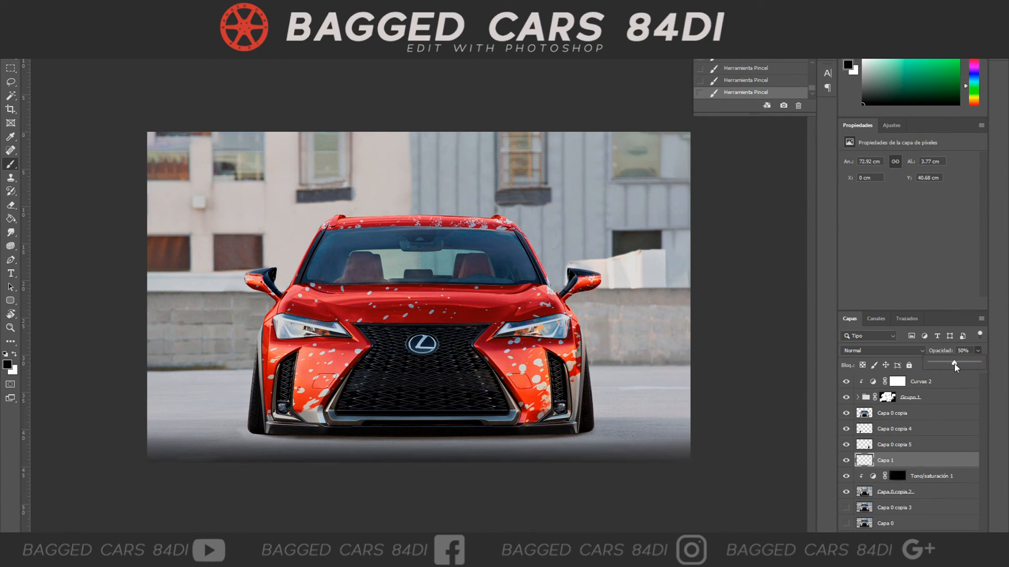
Add a Curves layer above Capa 0 copia 2 and raise its midtones to brighten the background
left_click(918, 495)
left_click(920, 538)
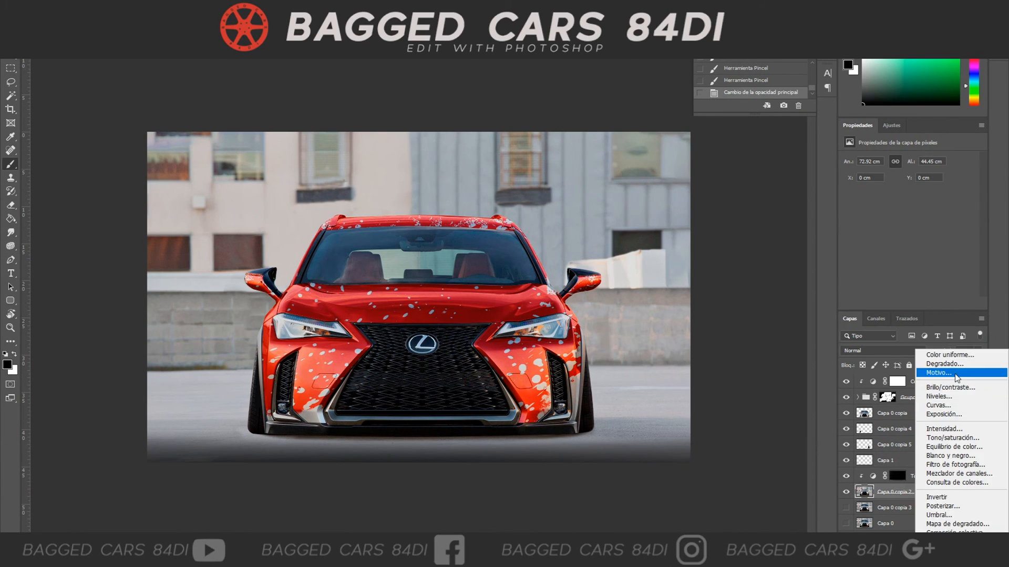
left_click(944, 408)
mouse_move(919, 238)
left_mouse_down()
mouse_move(926, 251)
mouse_move(910, 224)
left_mouse_up()
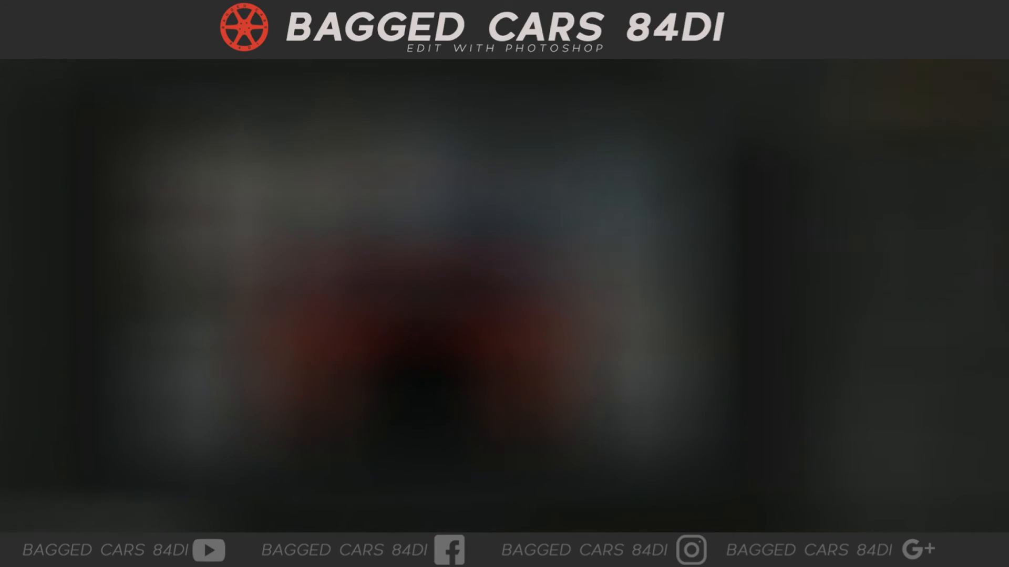